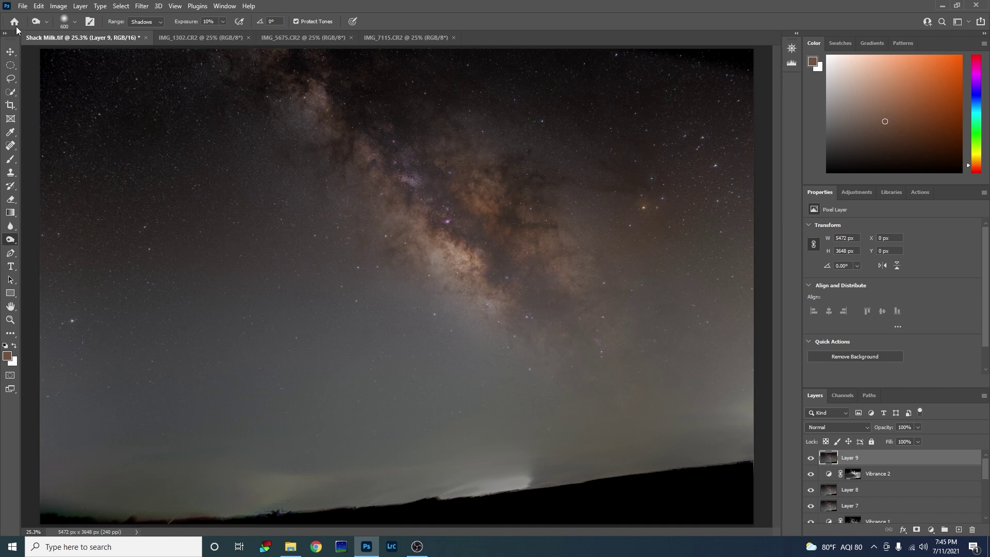
click(23, 6)
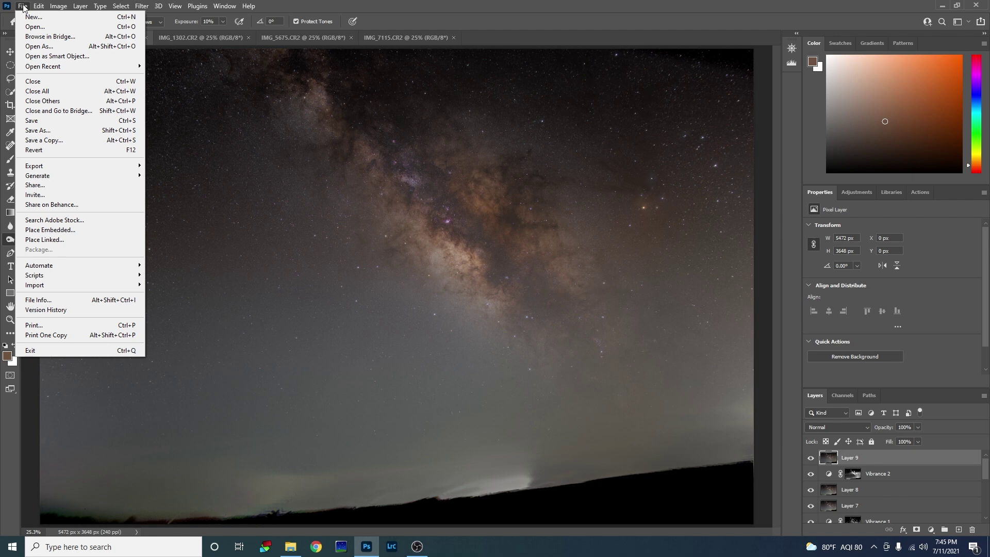
click(50, 140)
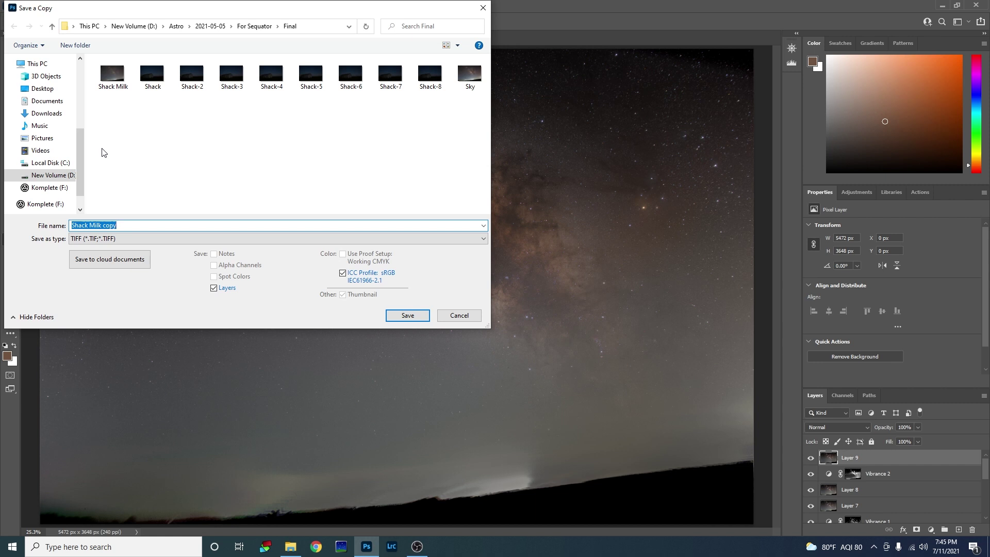
click(51, 26)
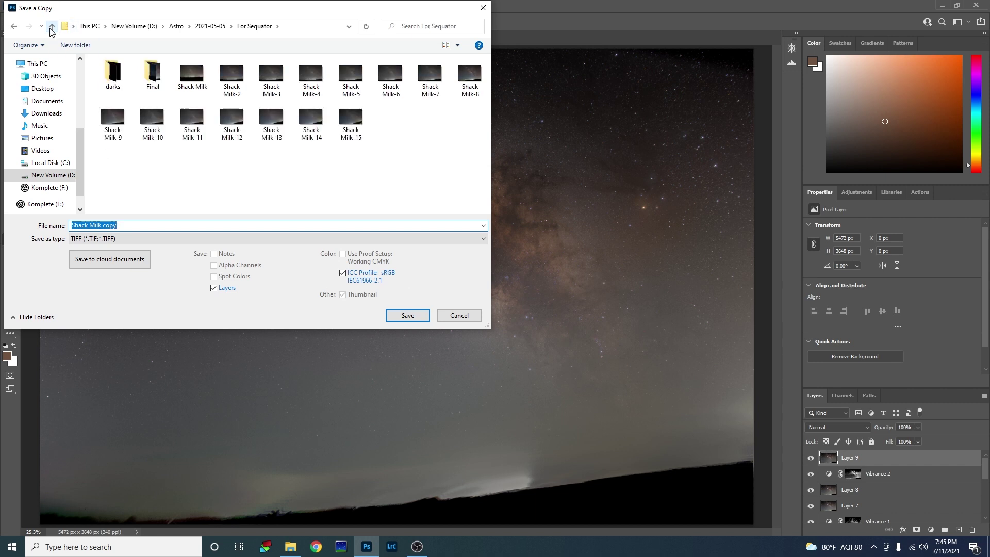
click(51, 27)
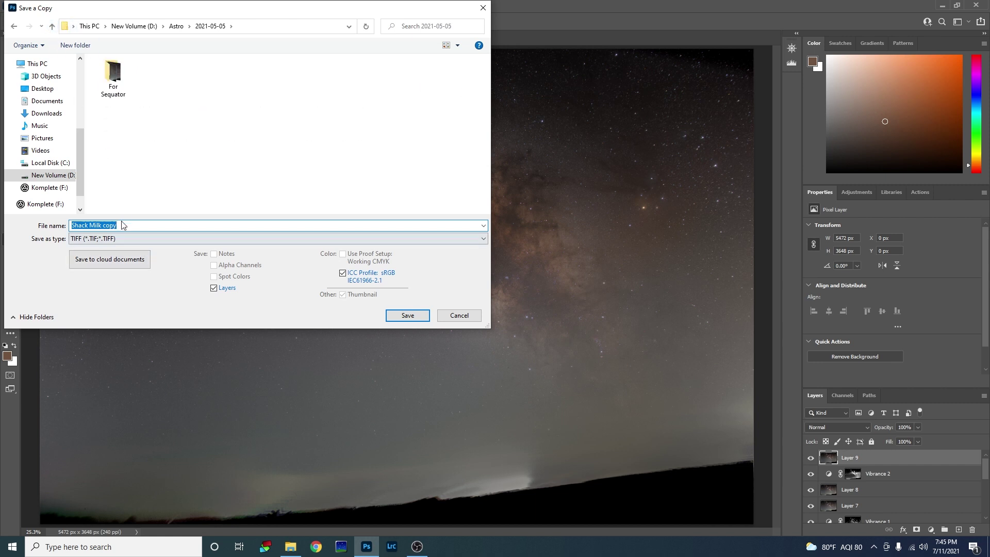
click(52, 26)
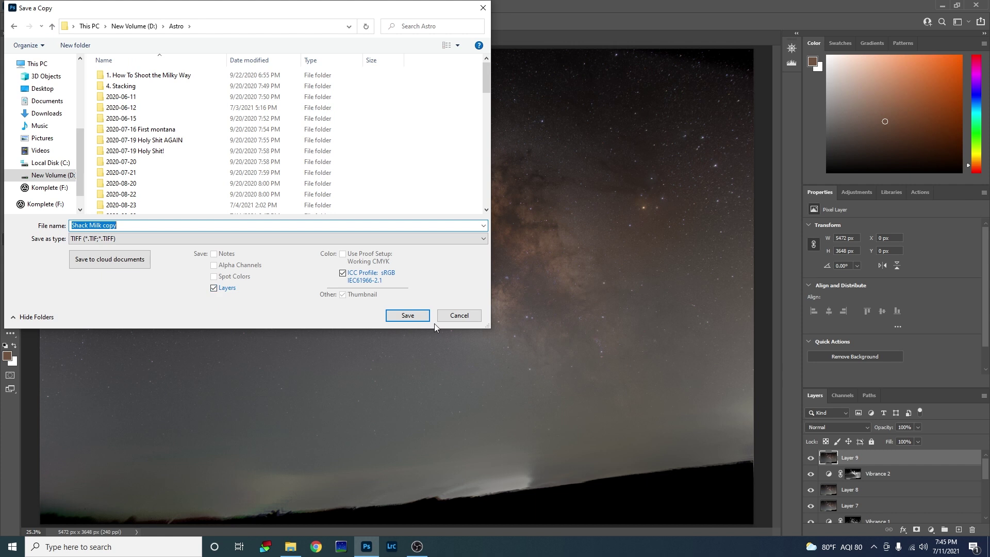
click(460, 319)
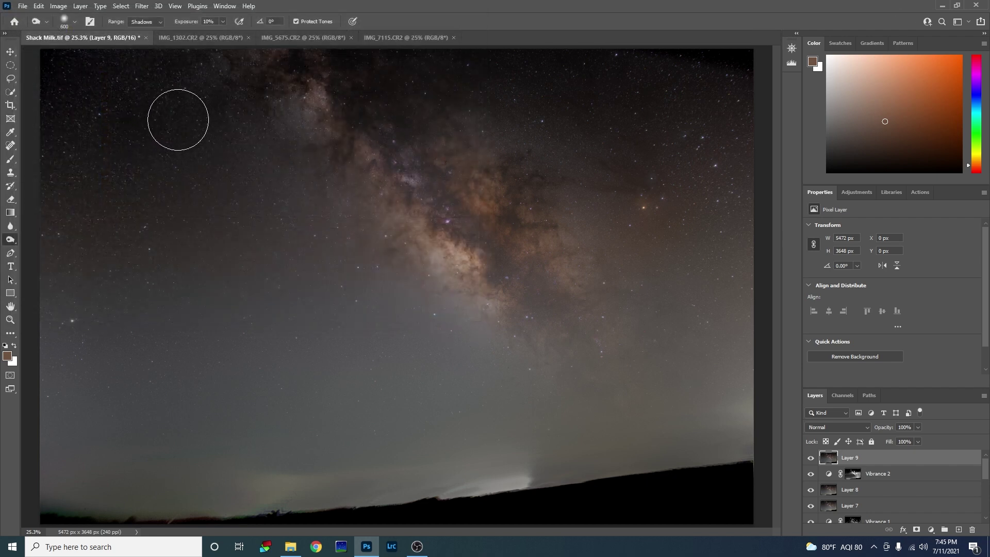
- Reduce the Blues saturation of IMG_1302.CR2 to -57 with the Camera Raw Filter
click(201, 39)
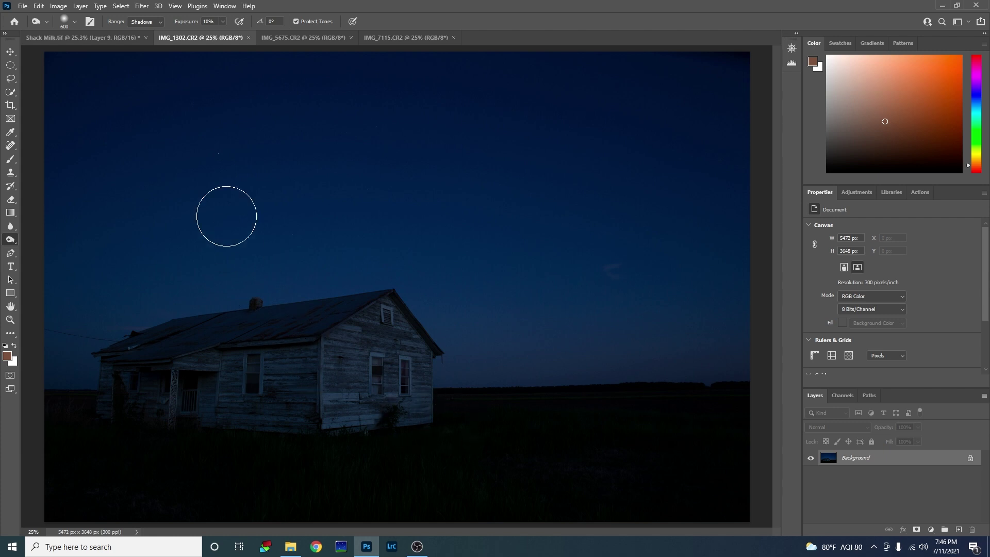
click(139, 8)
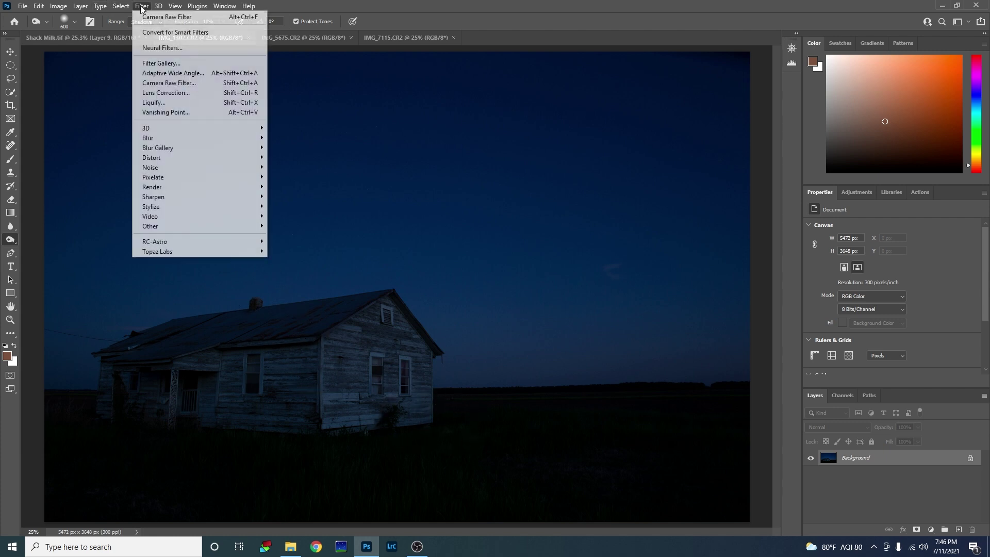
click(159, 83)
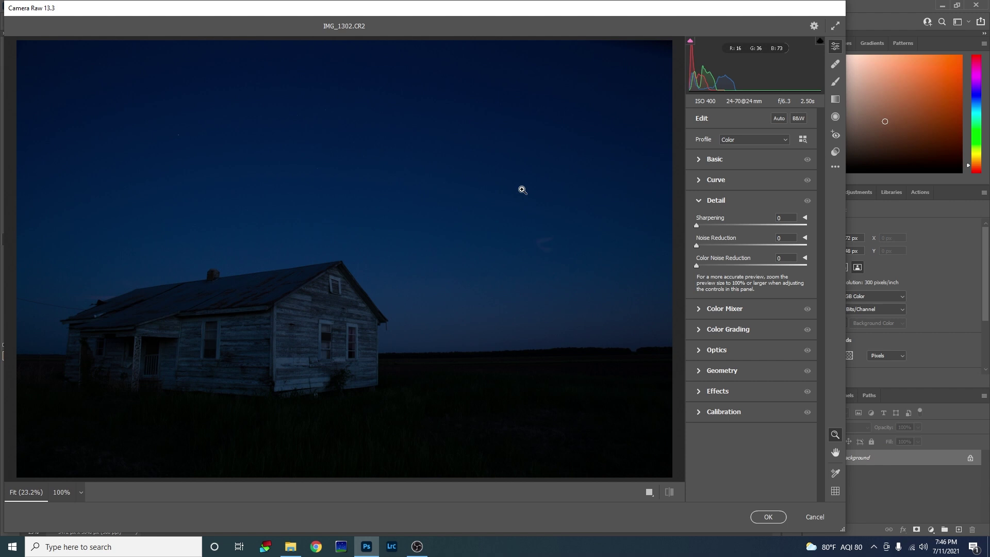
click(699, 312)
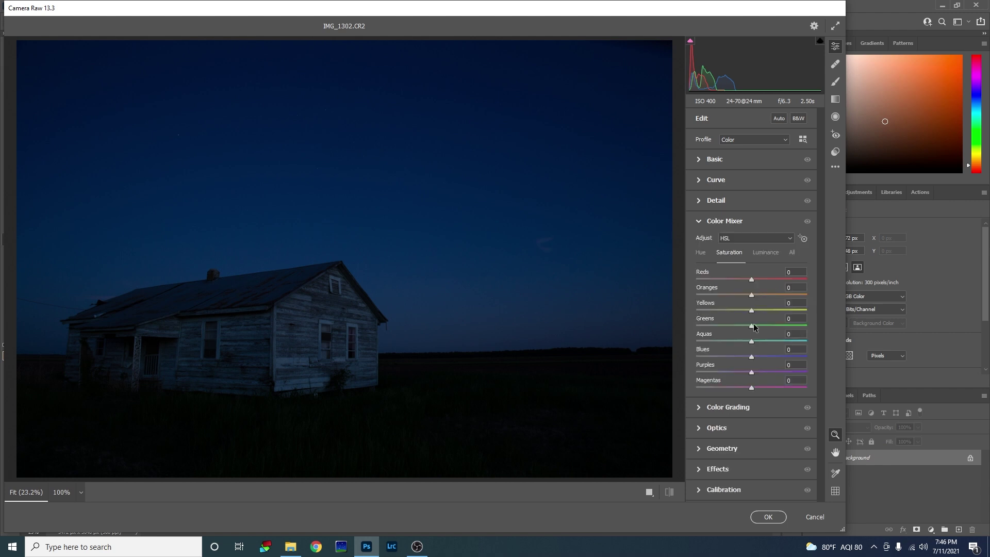
drag(751, 357, 721, 358)
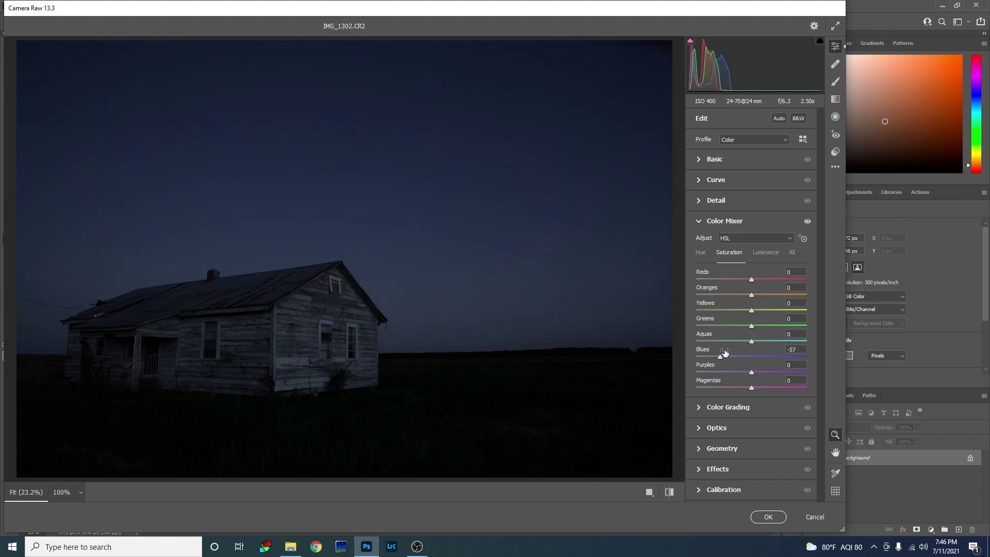
click(774, 514)
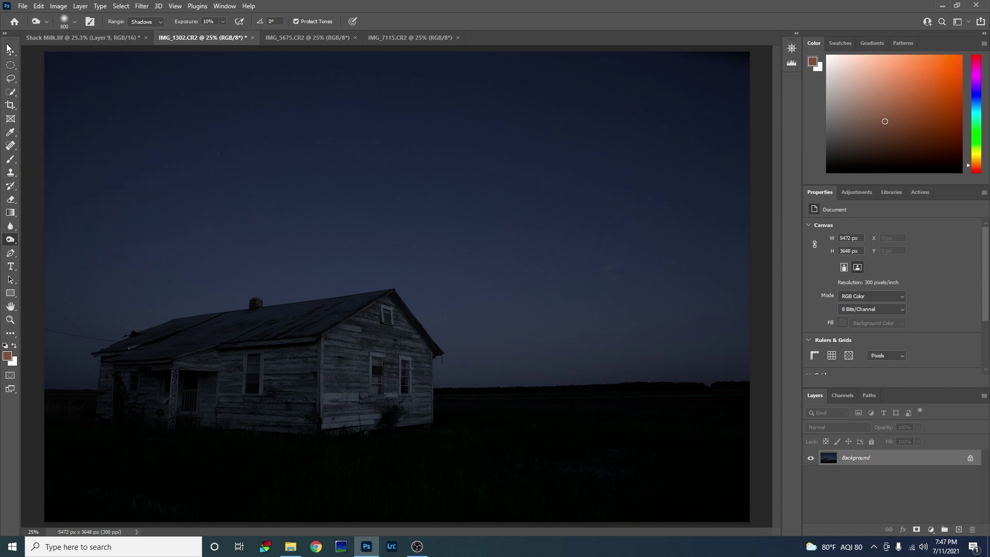
- In Select and Mask, select the house and the dark field with the Quick Selection tool, leaving out the sky
click(10, 96)
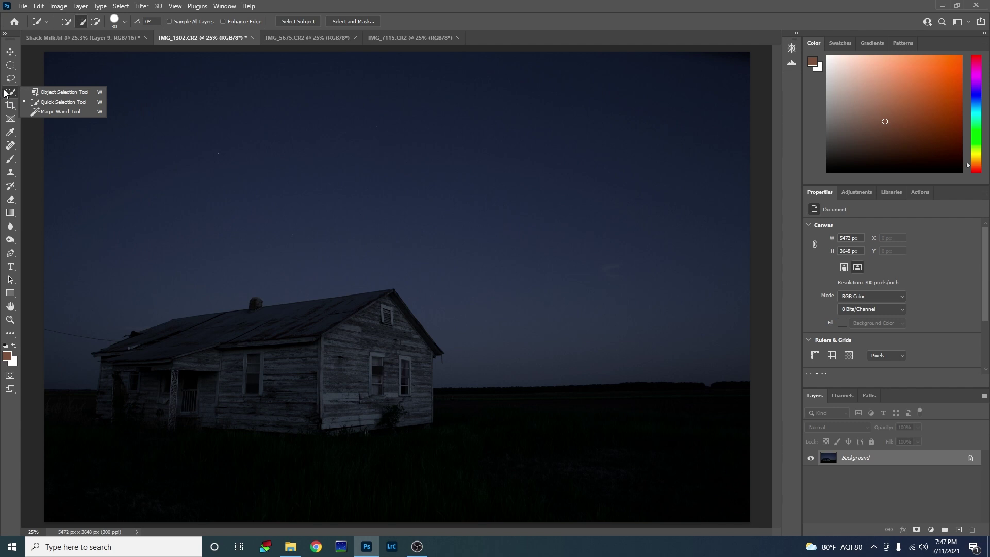
click(53, 103)
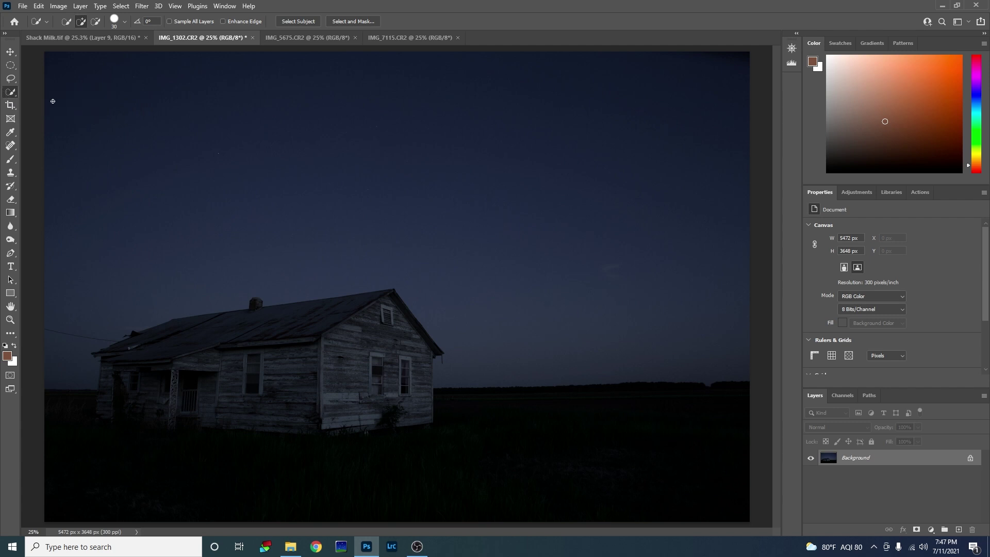
click(352, 21)
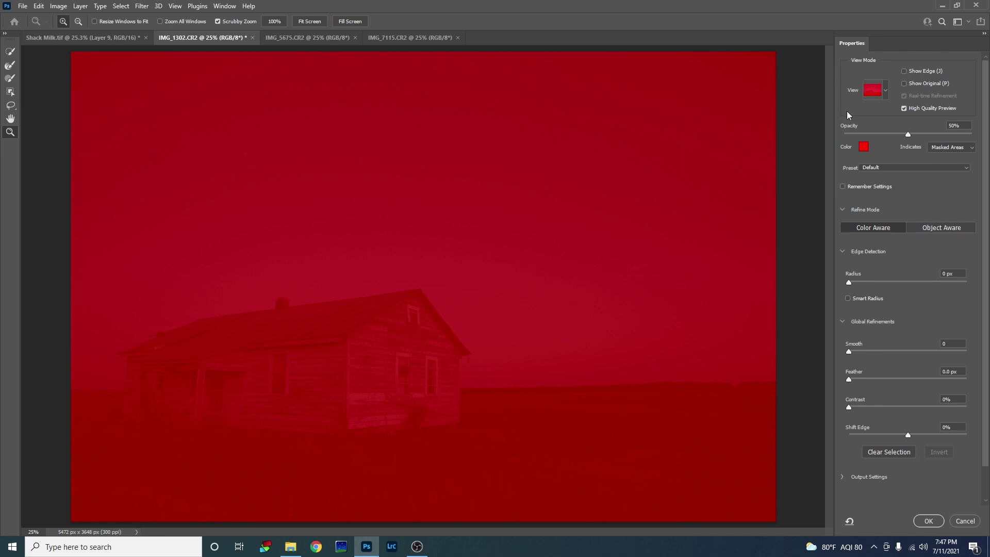
click(887, 91)
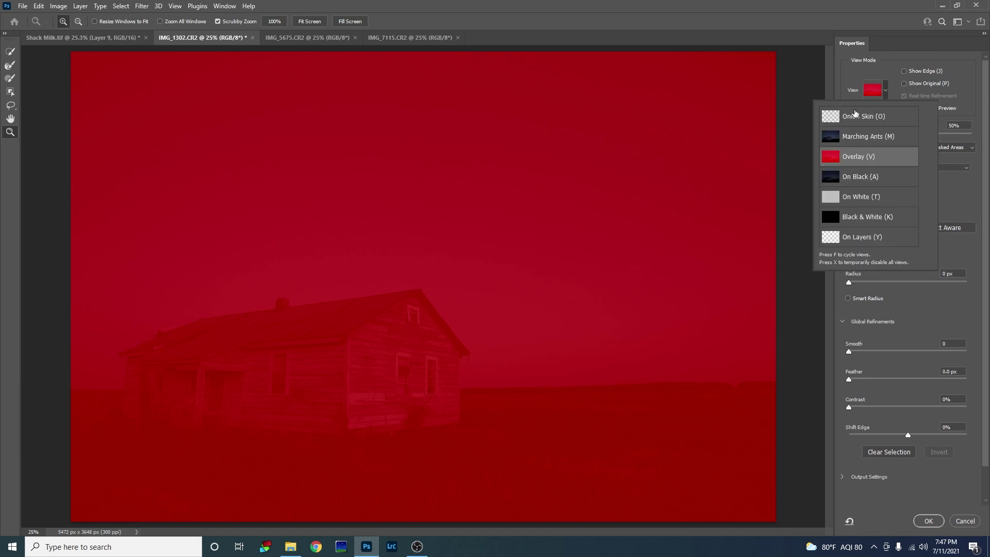
click(851, 72)
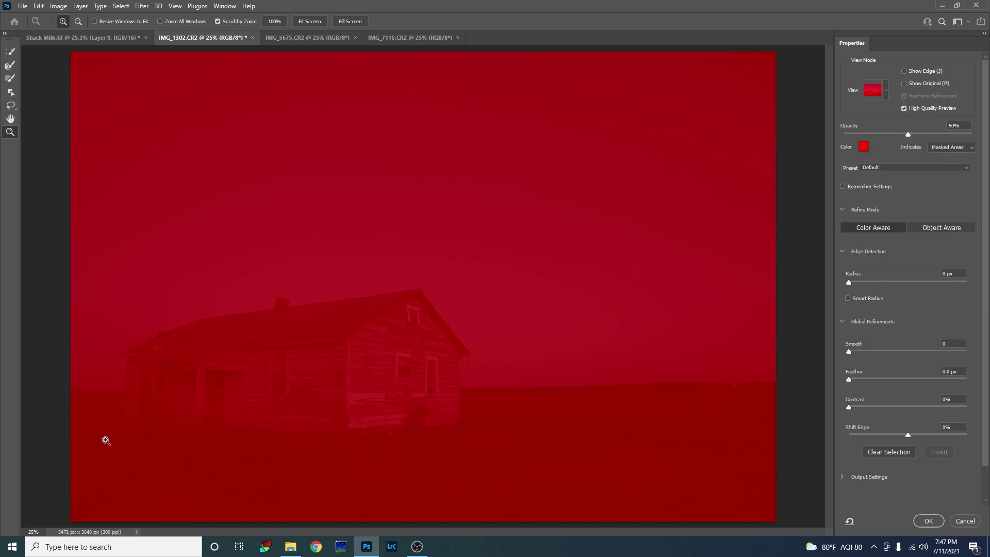
mouse_move(91, 412)
mouse_down()
mouse_move(111, 413)
mouse_move(95, 412)
mouse_up()
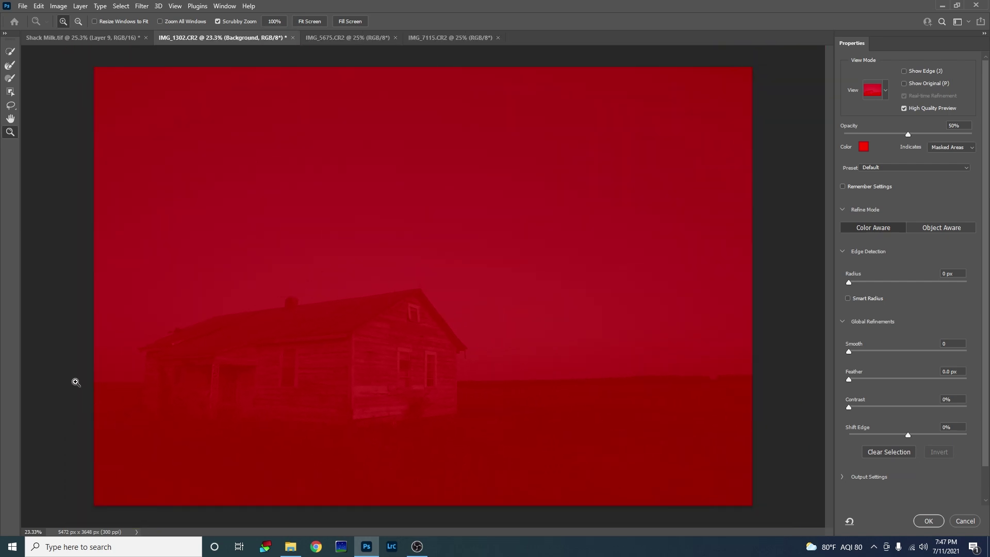
click(10, 52)
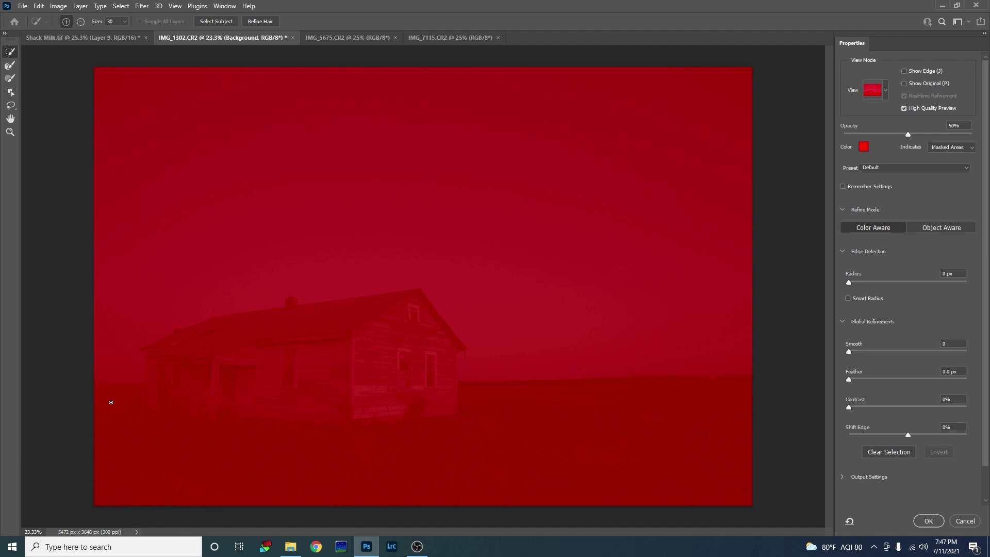
mouse_move(103, 400)
mouse_down()
mouse_move(230, 406)
mouse_move(330, 328)
mouse_up()
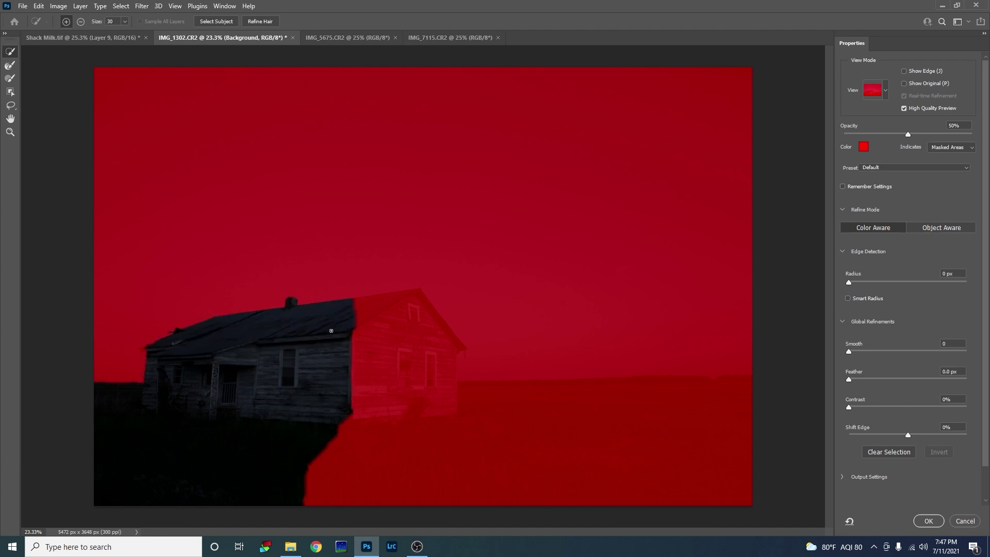
drag(396, 401, 469, 423)
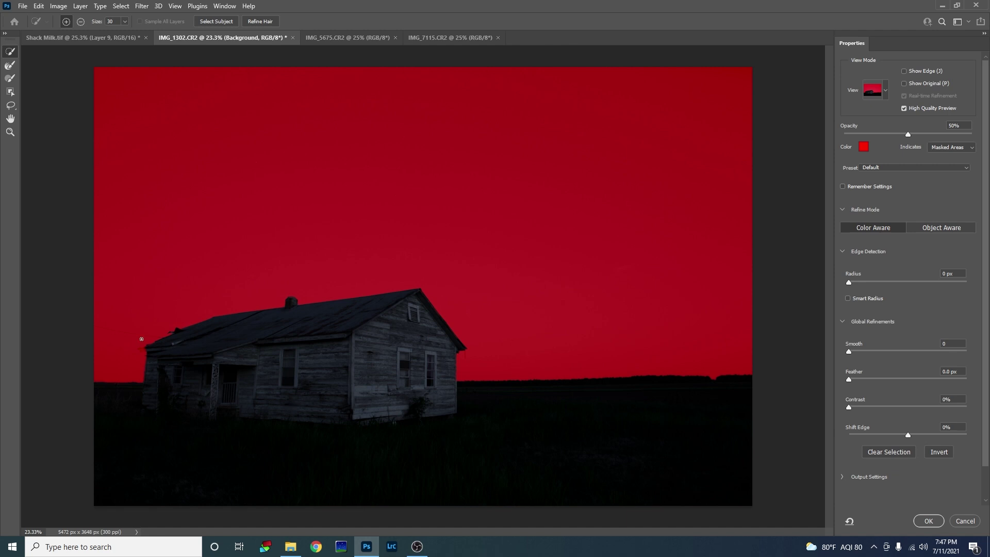
- Add the missing top edge of the chimney to the selection using the Brush tool at 25 px
click(10, 132)
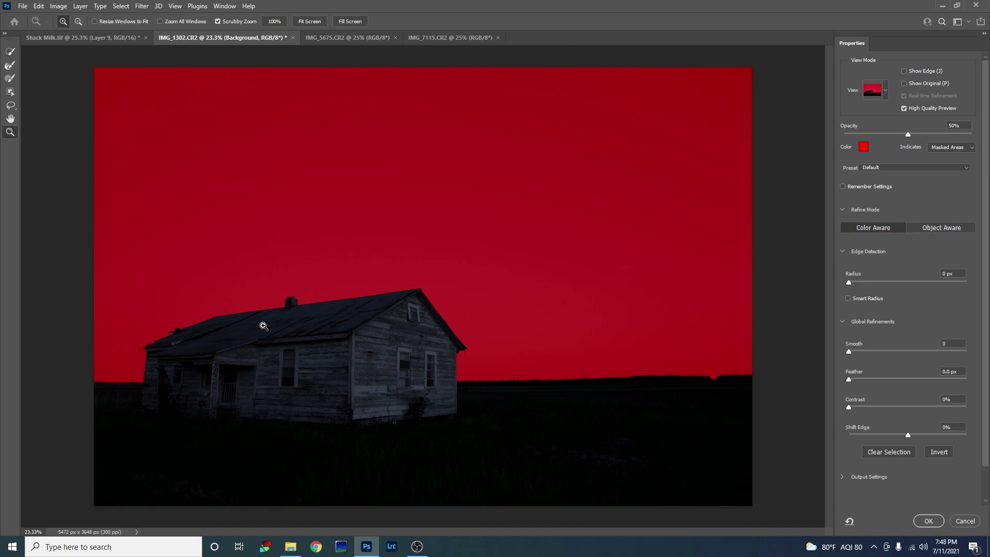
drag(254, 322, 342, 336)
drag(582, 270, 508, 350)
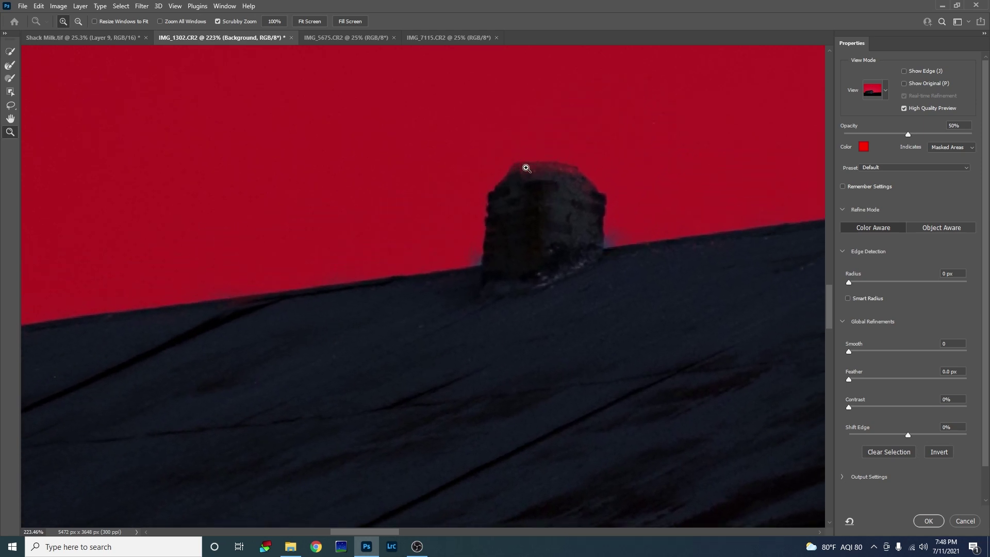
click(10, 80)
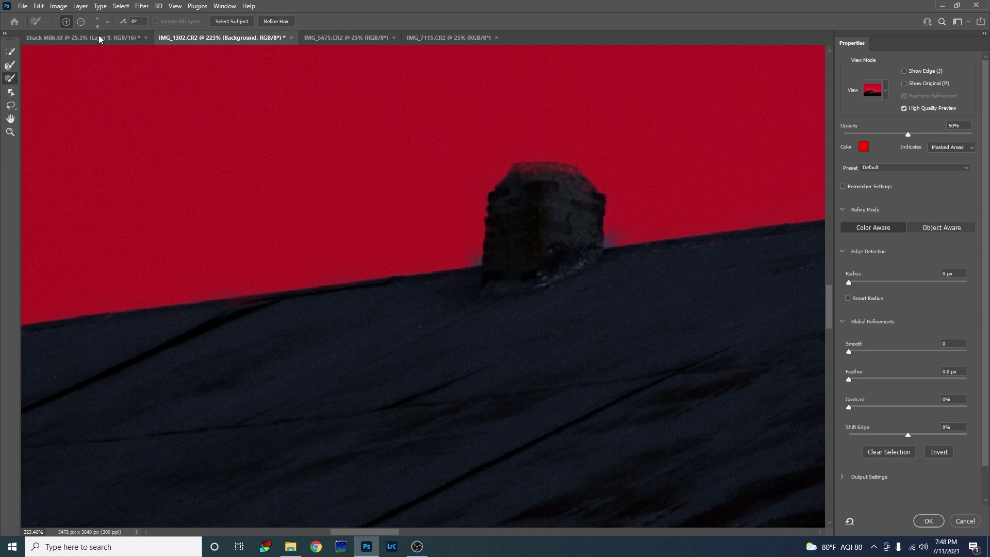
click(96, 21)
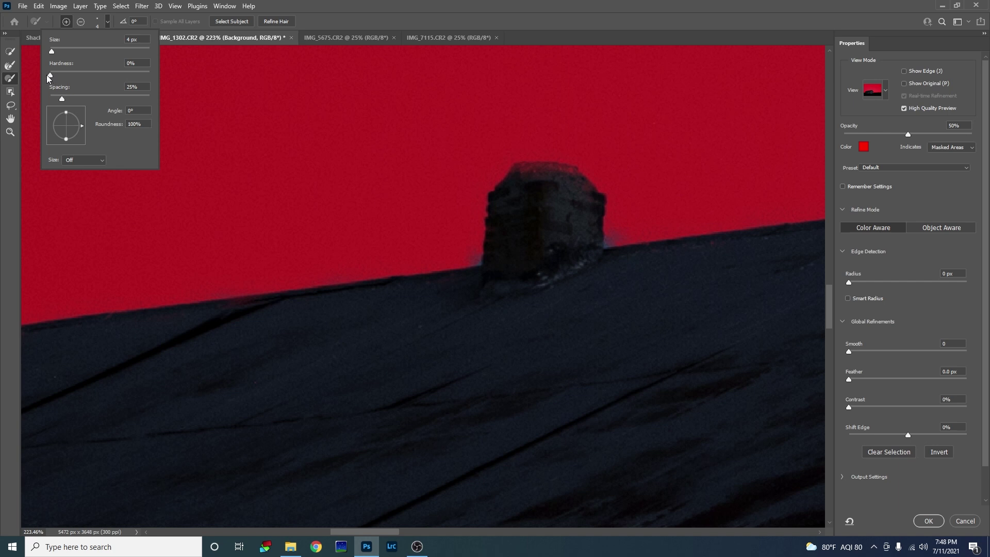
click(99, 24)
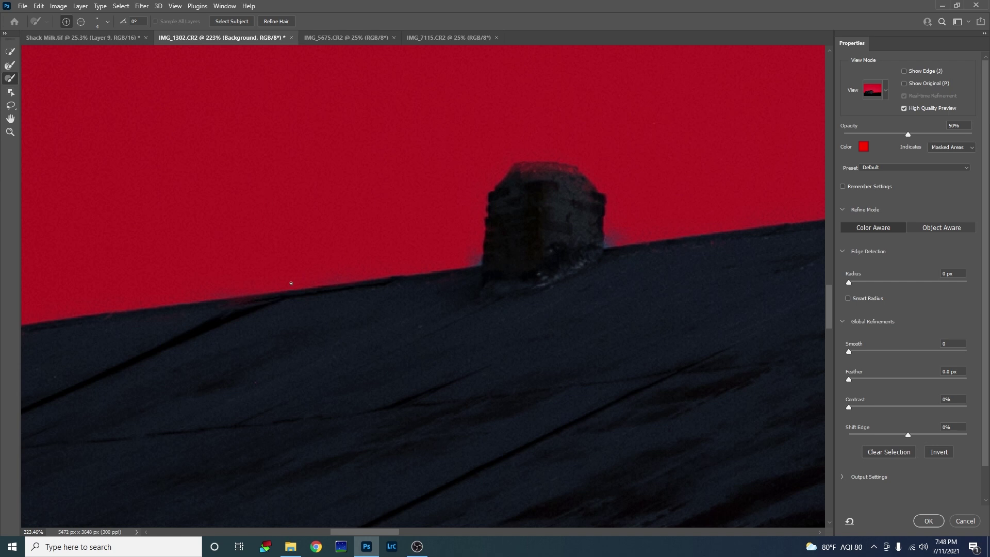
key(bracketright)
key(bracketright)
key(bracketright)
key(bracketright)
key(bracketright)
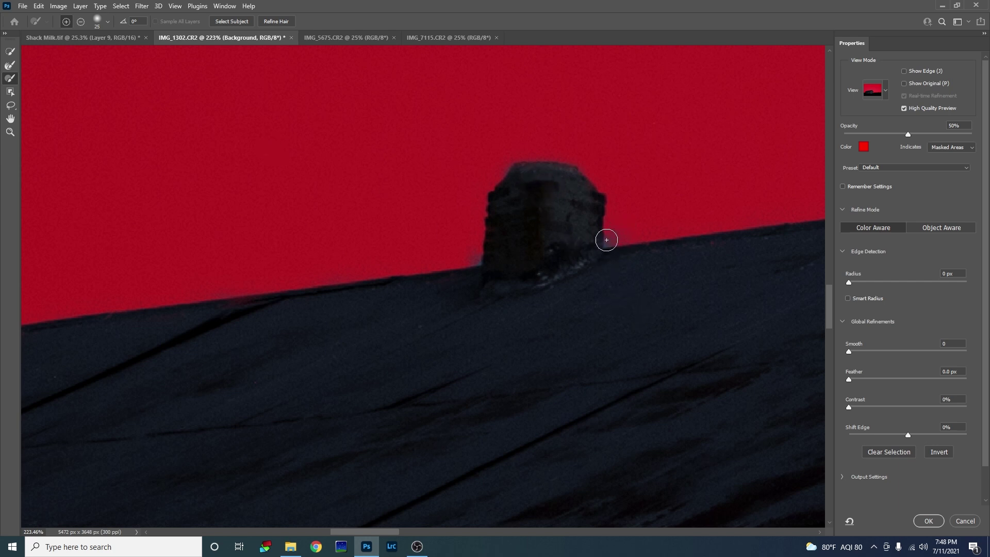
- Subtract the sky fringes at both sides of the chimney's base from the selection with a 10 px brush
click(81, 23)
click(103, 24)
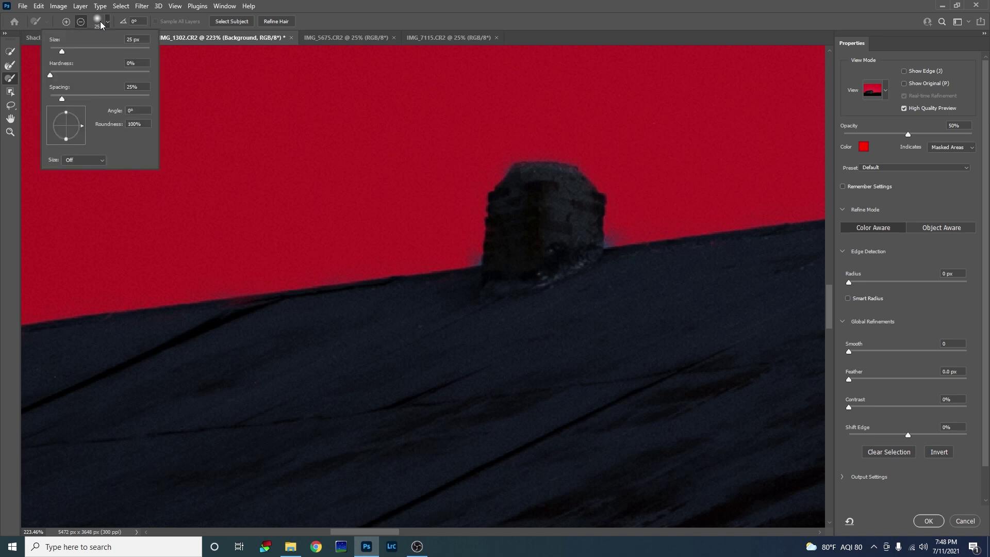
click(108, 19)
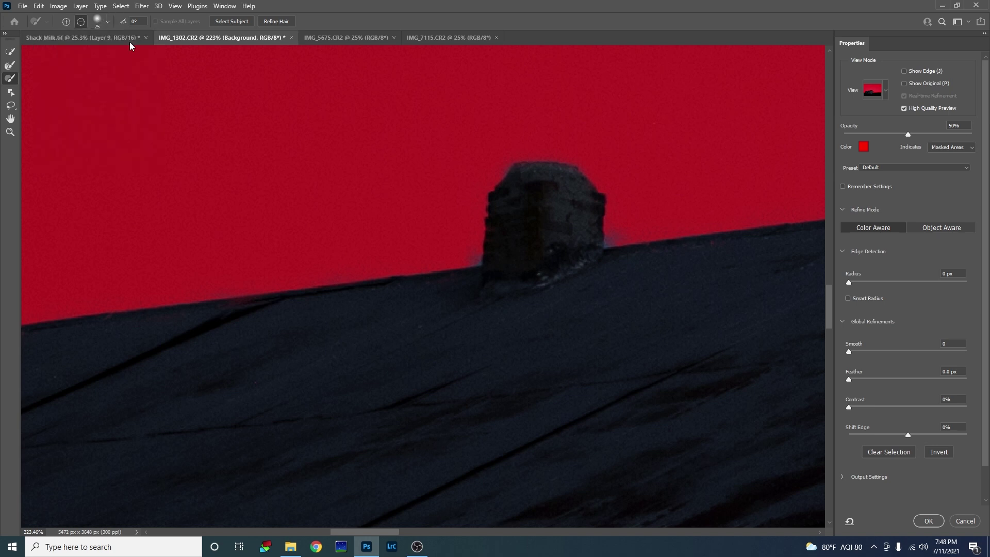
key(bracketleft)
key(bracketleft)
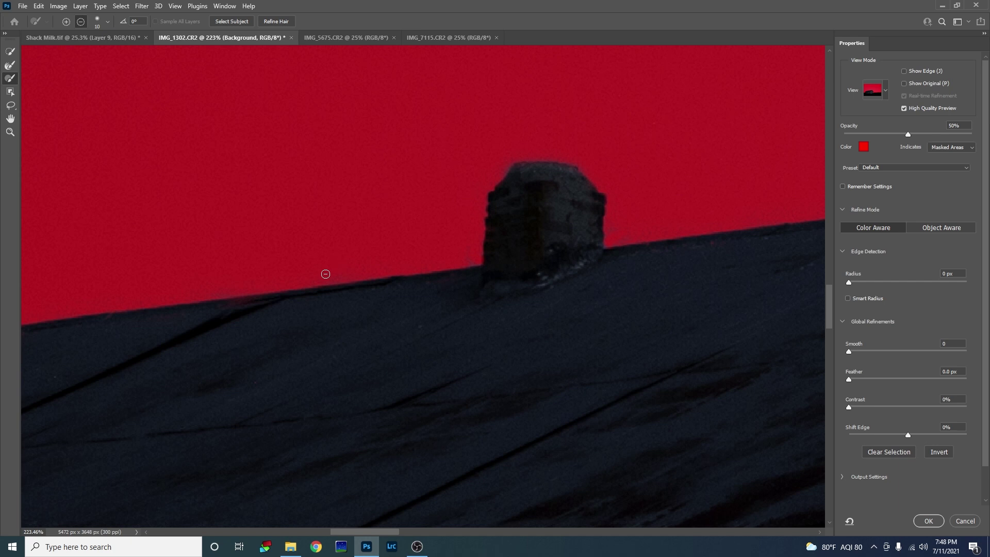
- Add the missing areas along the gable's sloping roof edge to the selection with a 15 px brush, and apply the refined selection
drag(609, 311, 433, 314)
drag(706, 257, 423, 307)
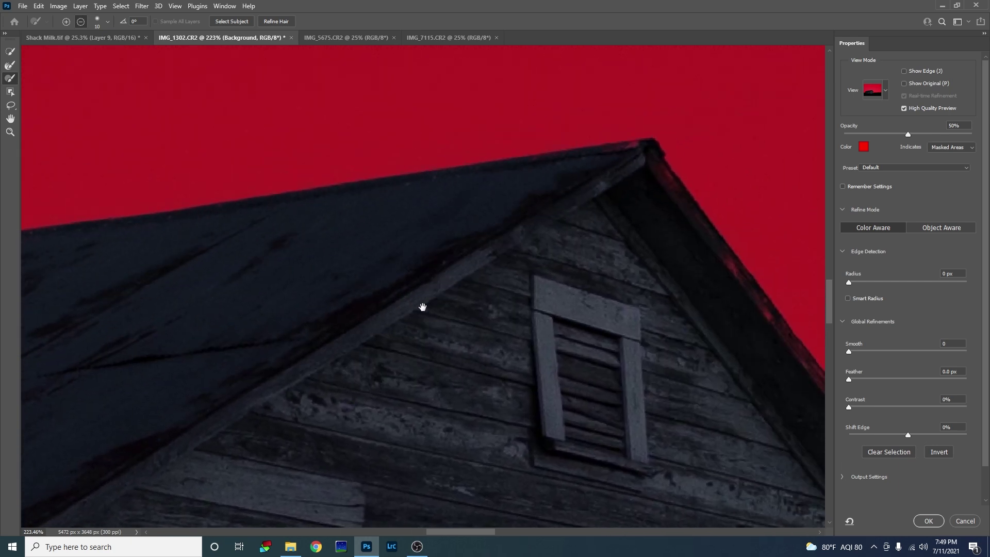
drag(635, 295, 479, 247)
drag(599, 308, 523, 271)
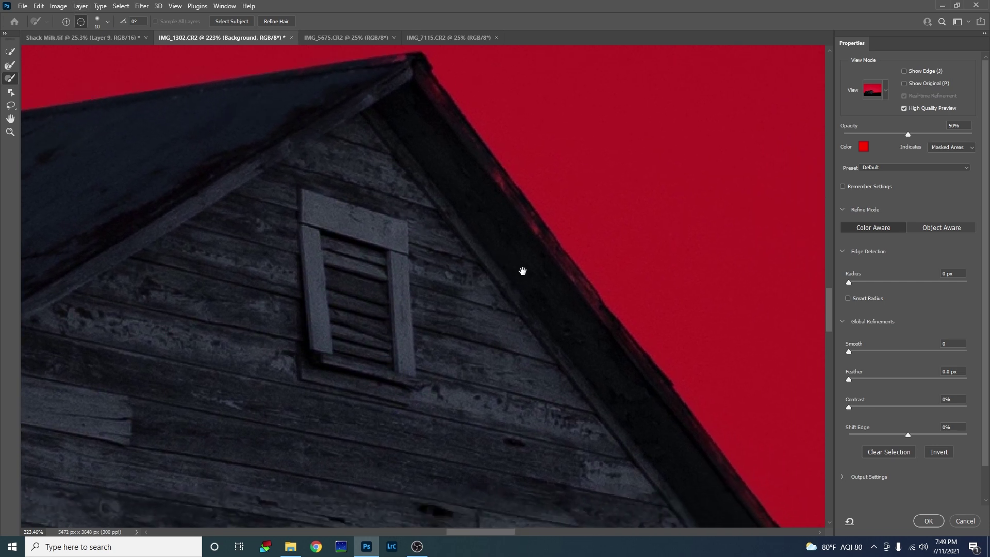
click(66, 24)
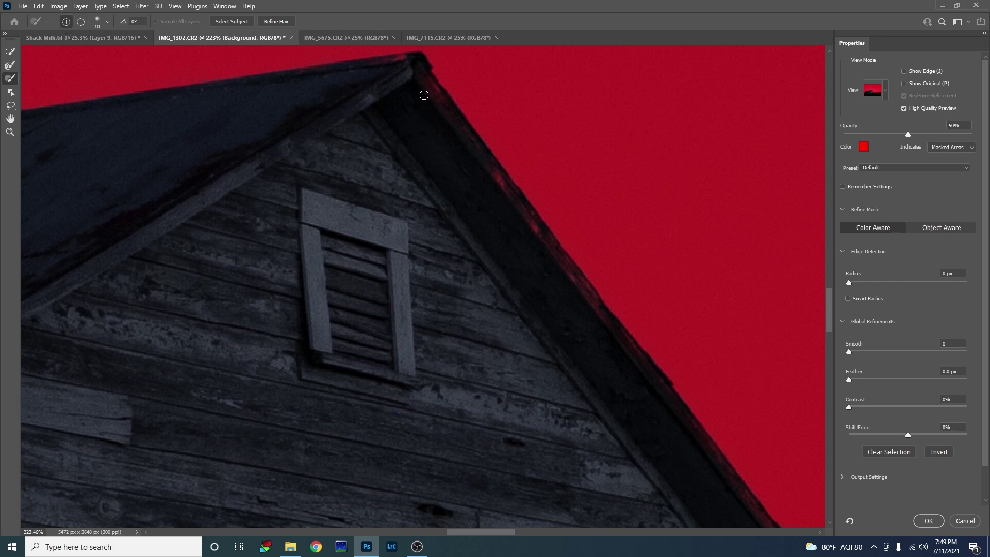
key(bracketright)
drag(402, 70, 387, 67)
mouse_move(487, 167)
mouse_down()
mouse_move(611, 335)
mouse_move(560, 304)
mouse_move(378, 122)
mouse_up()
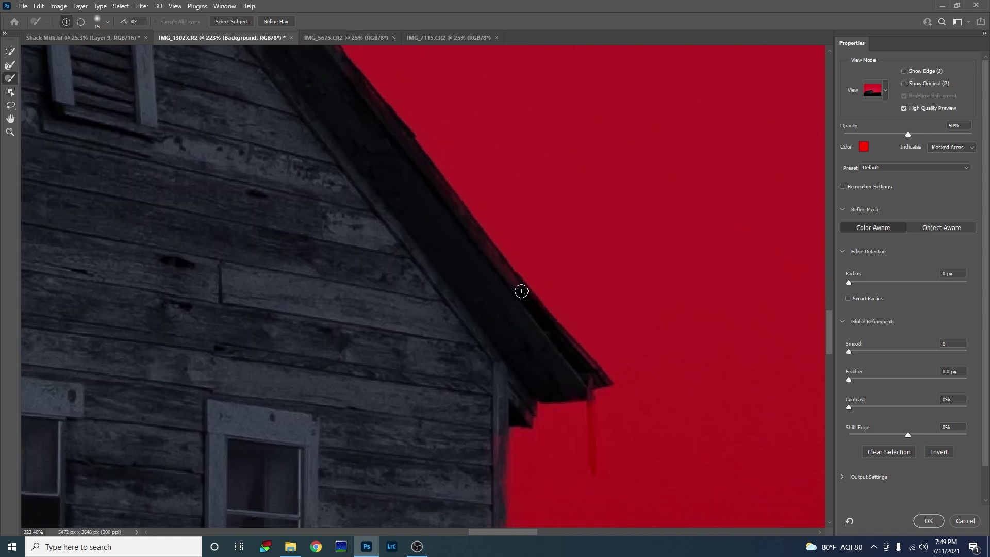
drag(488, 466, 317, 216)
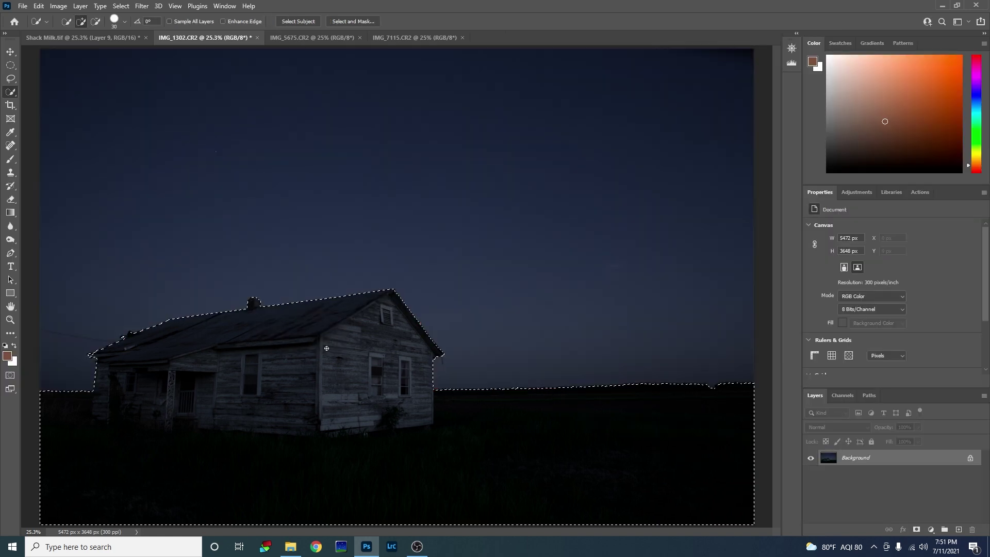
- Paste the selected house foreground into Shack Milk.tif as a new layer and move it down to about Y 1894 px, covering the original horizon
click(927, 521)
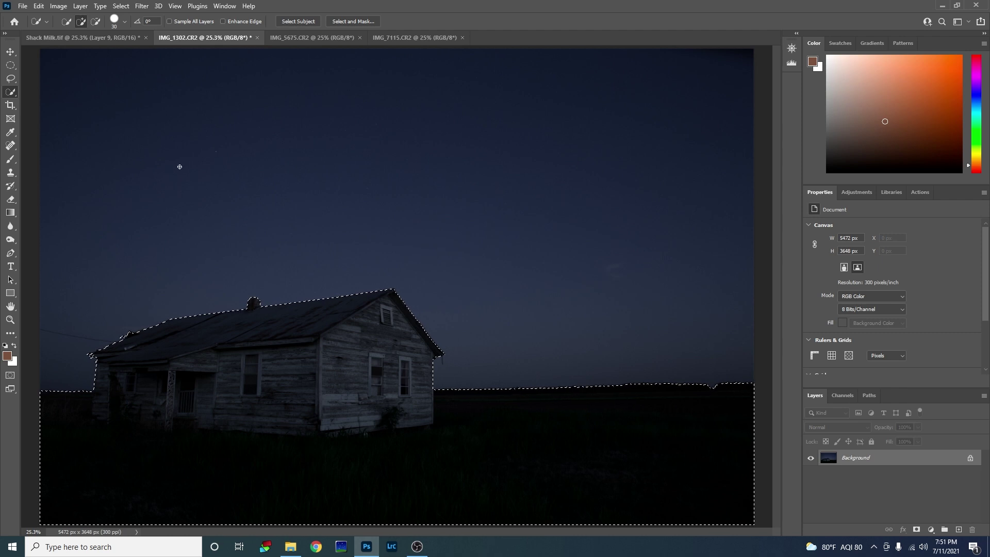
click(86, 39)
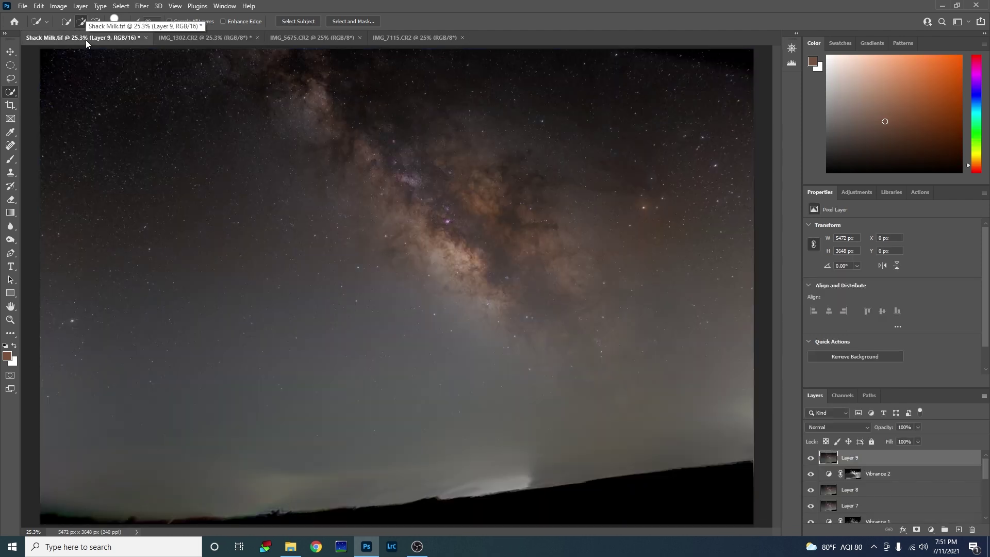
key(ctrl+v)
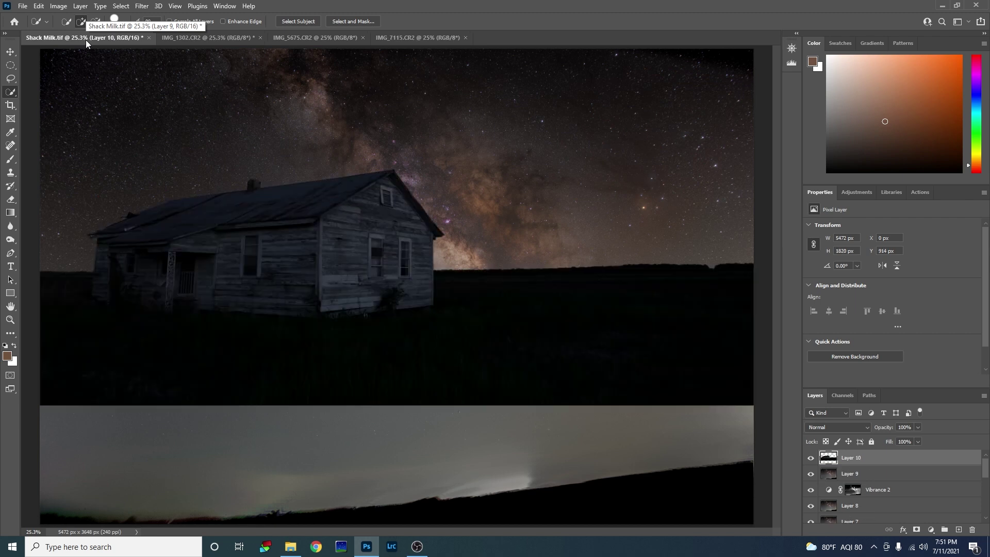
click(14, 53)
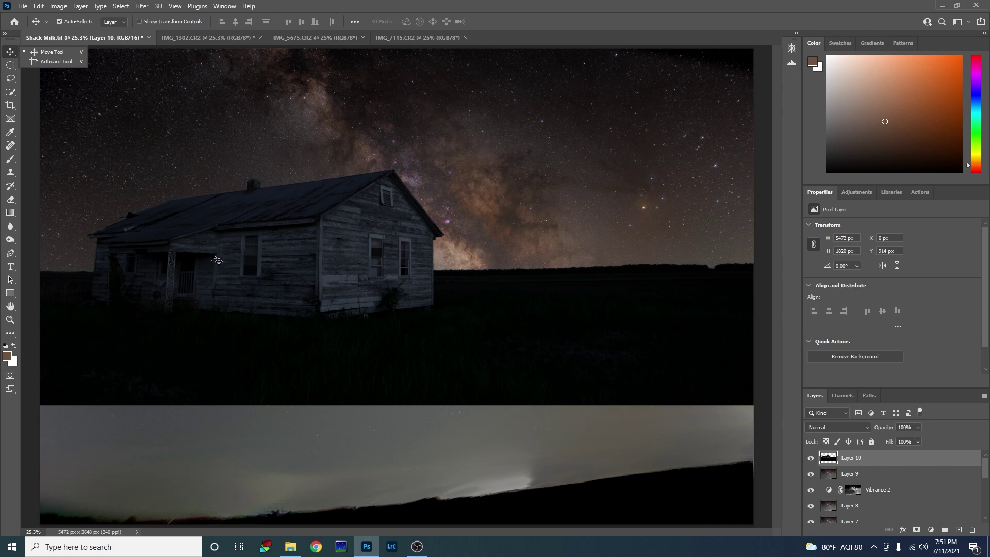
drag(260, 272, 255, 397)
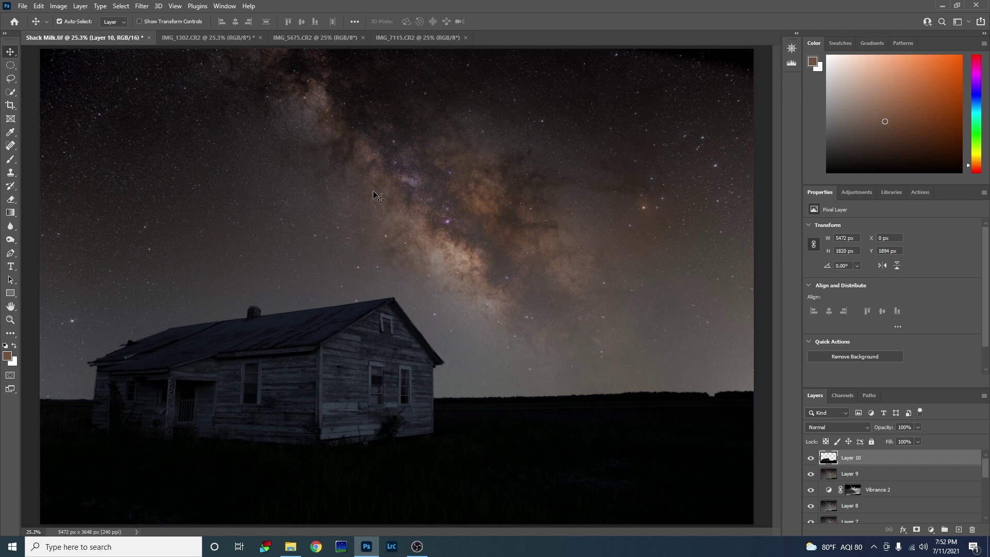
- Try shifting the Milky Way layer down about 103 px behind the house, and put it back at Y 0 px
mouse_move(533, 228)
mouse_down()
mouse_move(527, 204)
mouse_move(537, 243)
mouse_up()
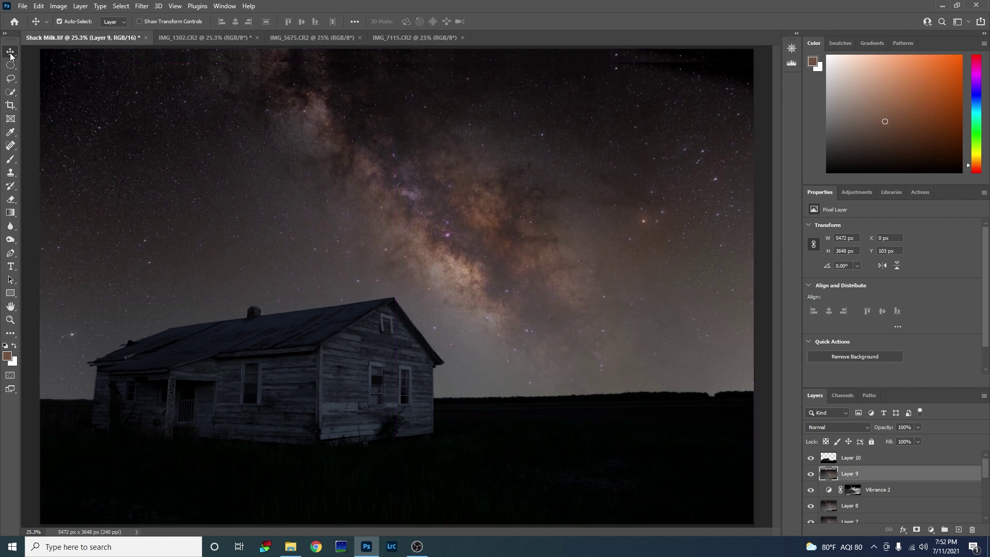
mouse_move(438, 166)
mouse_down()
mouse_move(435, 137)
mouse_move(436, 156)
mouse_up()
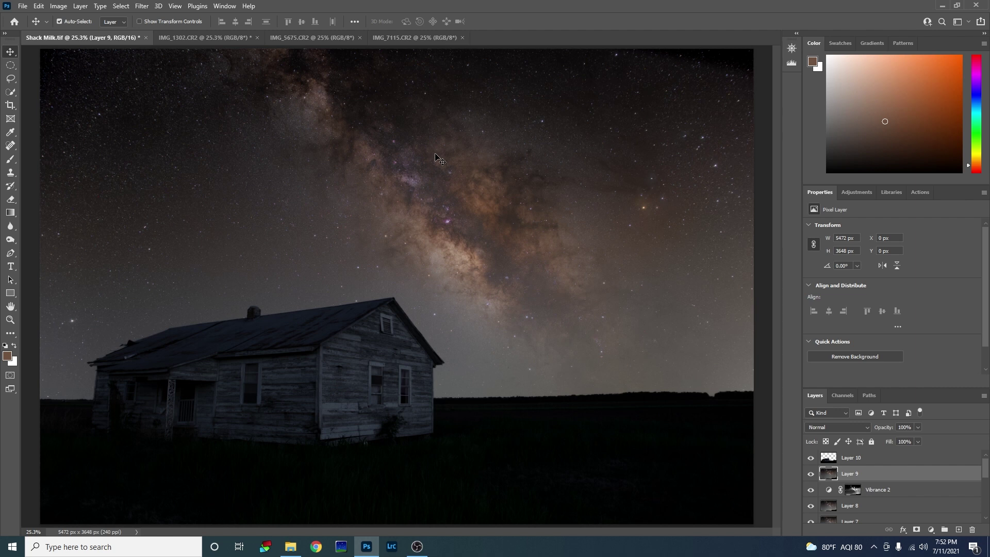
- Compare the two silo photos, and in IMG_5675.CR2 apply Camera Raw color mixer saturations of Reds -34, Oranges -70 and Yellows -60
click(302, 39)
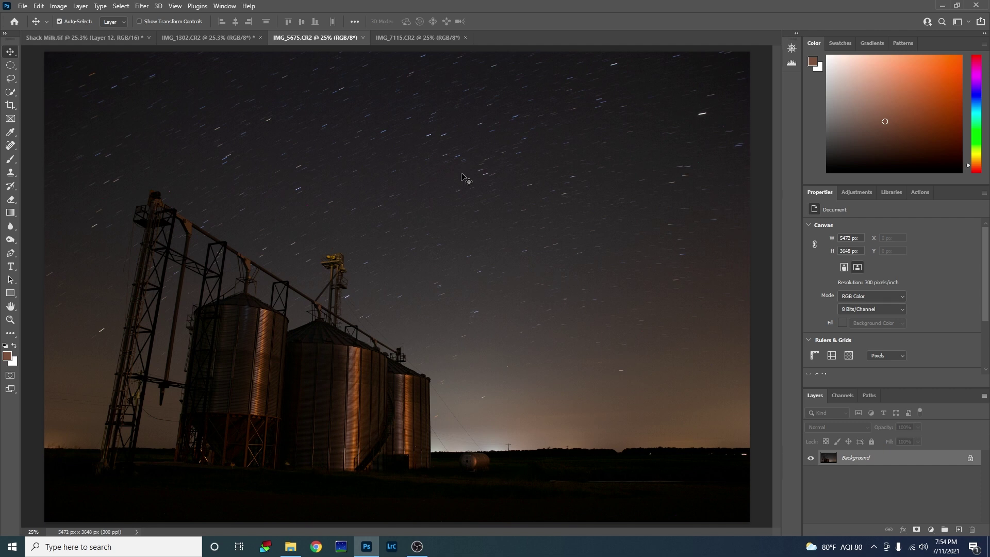
click(413, 42)
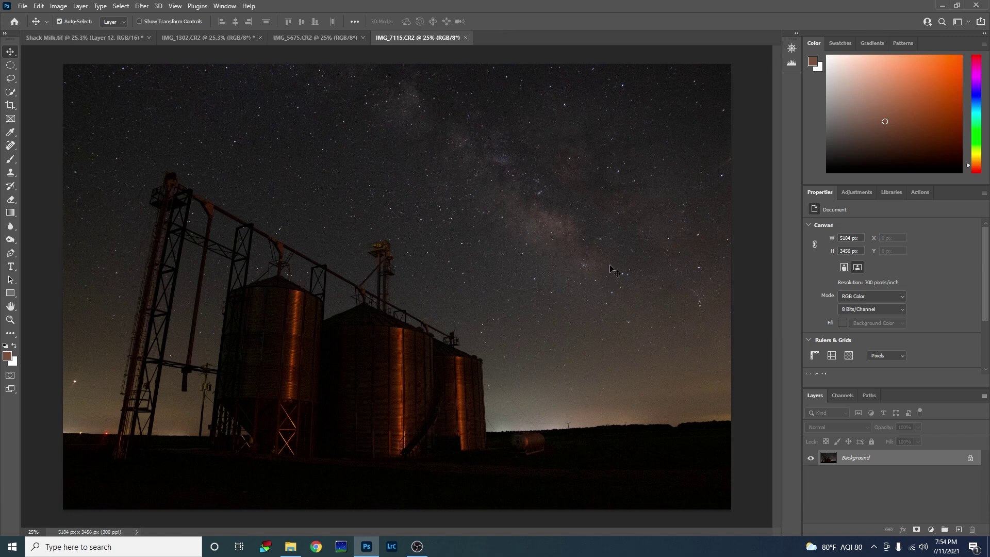
click(303, 38)
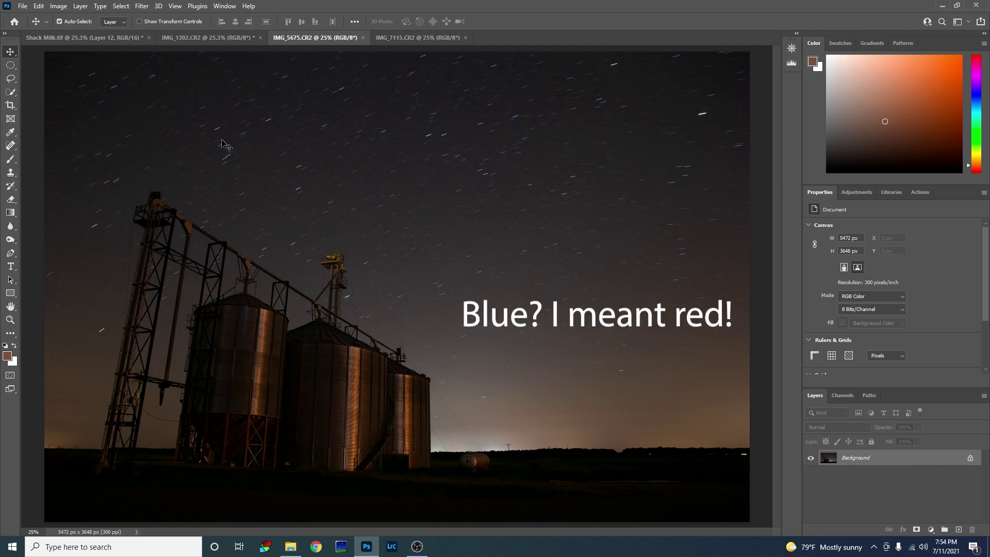
click(146, 6)
click(159, 83)
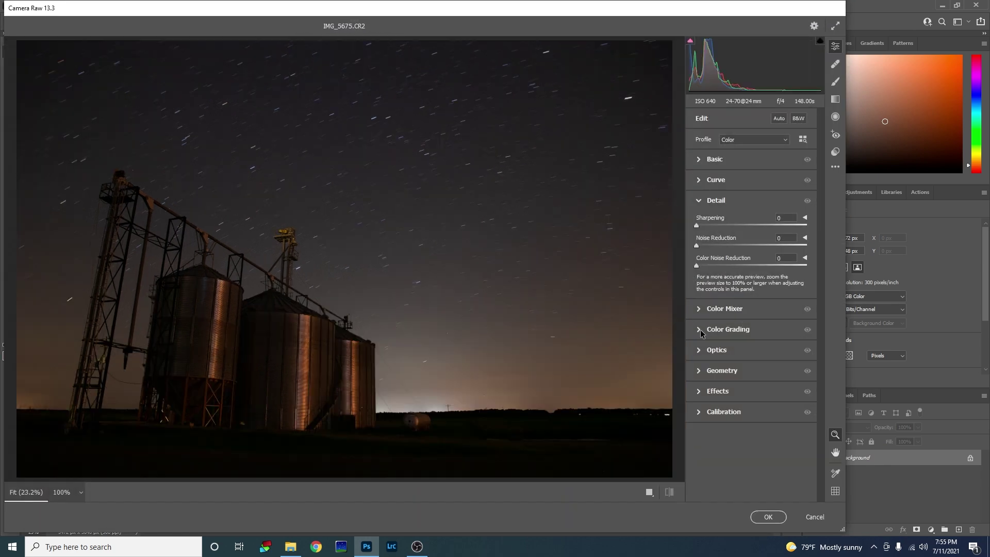
click(702, 309)
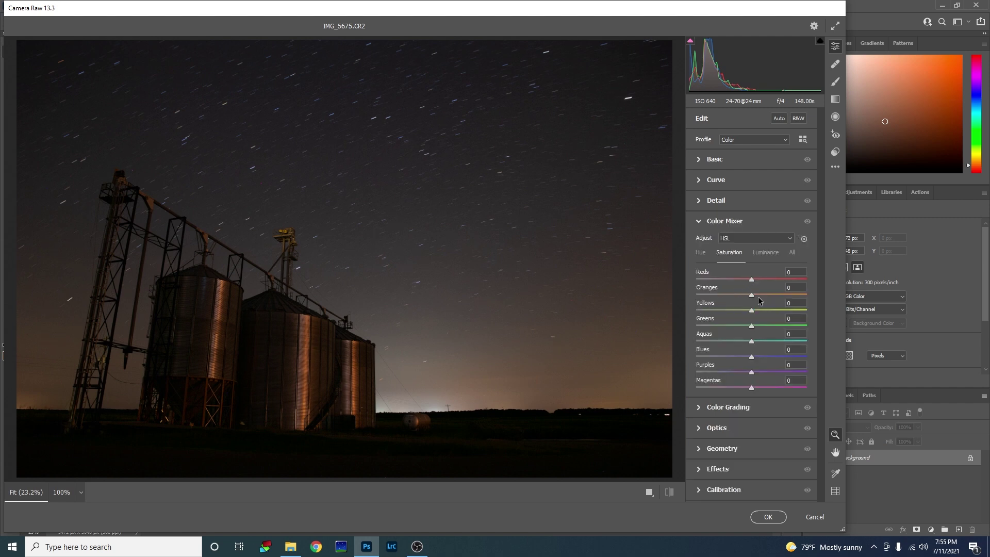
drag(750, 296, 720, 310)
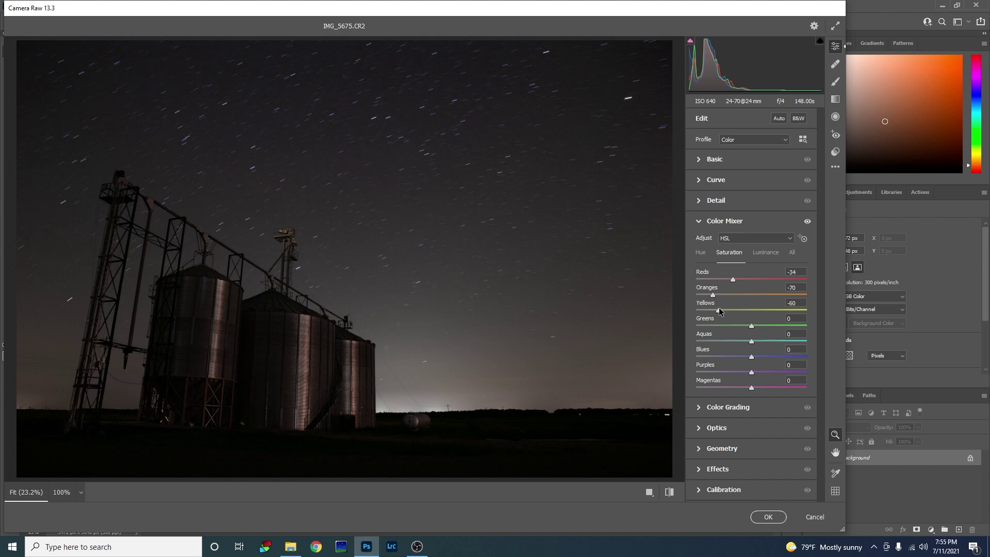
click(768, 516)
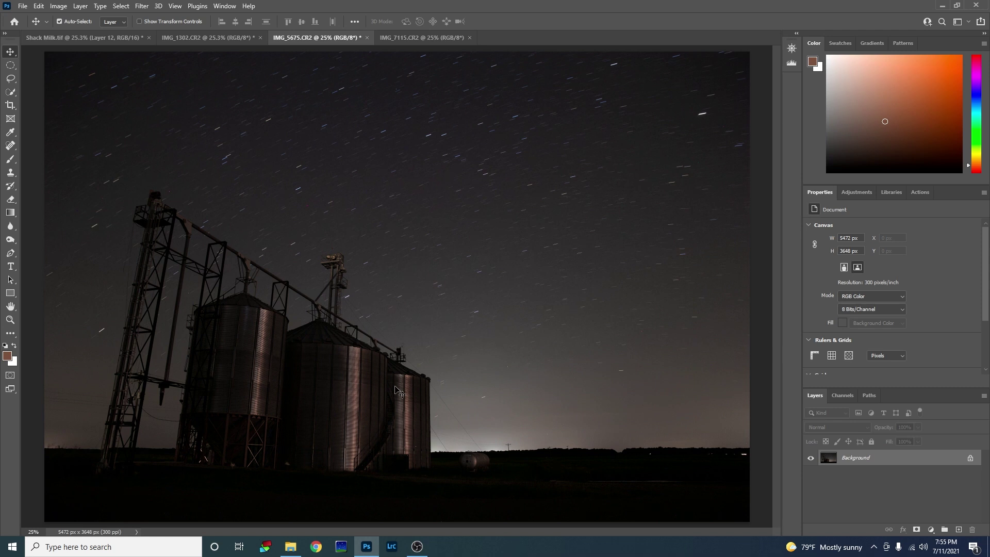
- Try to select the silos, tower and field with the Quick Selection tool in Select and Mask, and discard the selection
click(9, 94)
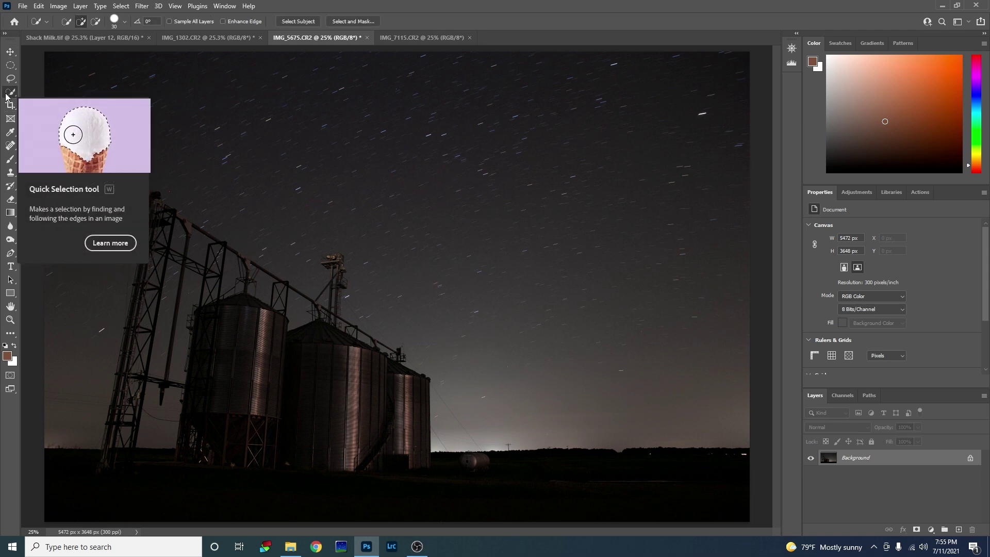
click(354, 22)
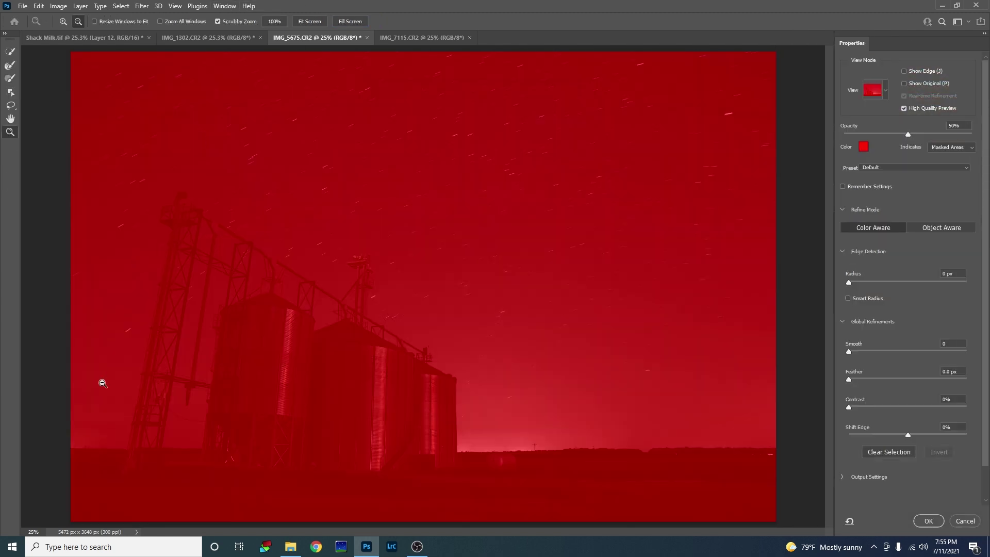
click(10, 51)
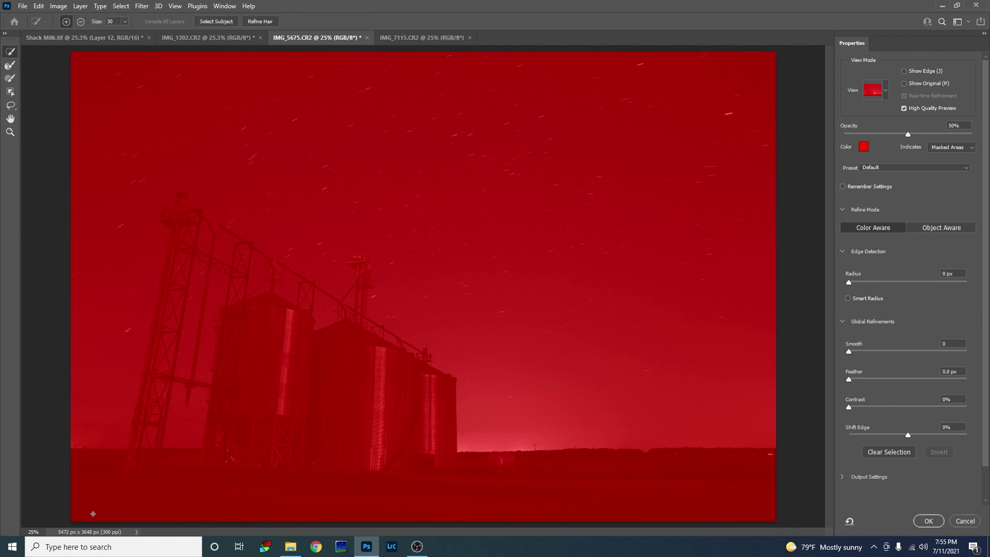
mouse_move(75, 471)
mouse_down()
mouse_move(210, 461)
mouse_move(278, 412)
mouse_move(317, 365)
mouse_move(352, 396)
mouse_up()
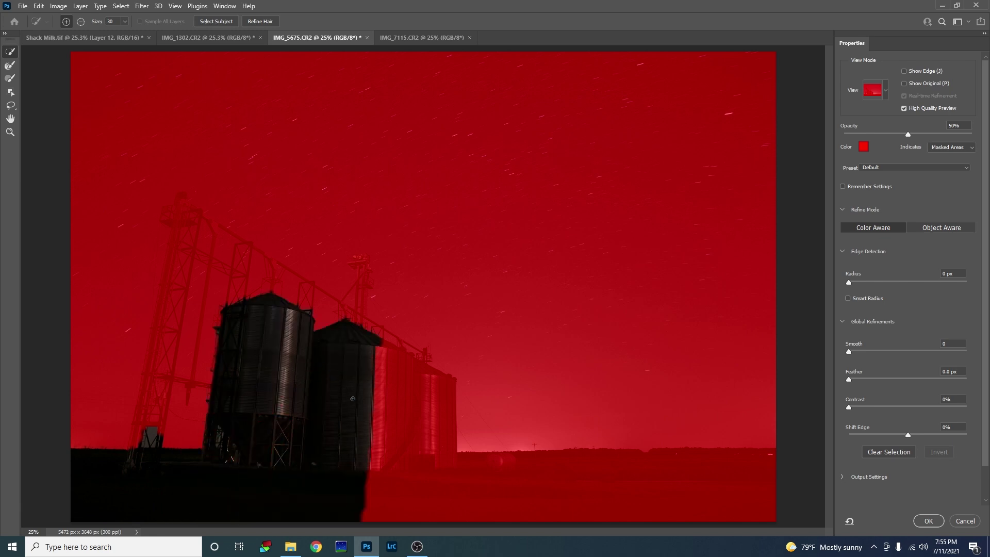
mouse_move(387, 483)
mouse_down()
mouse_move(418, 483)
mouse_move(404, 414)
mouse_move(354, 376)
mouse_up()
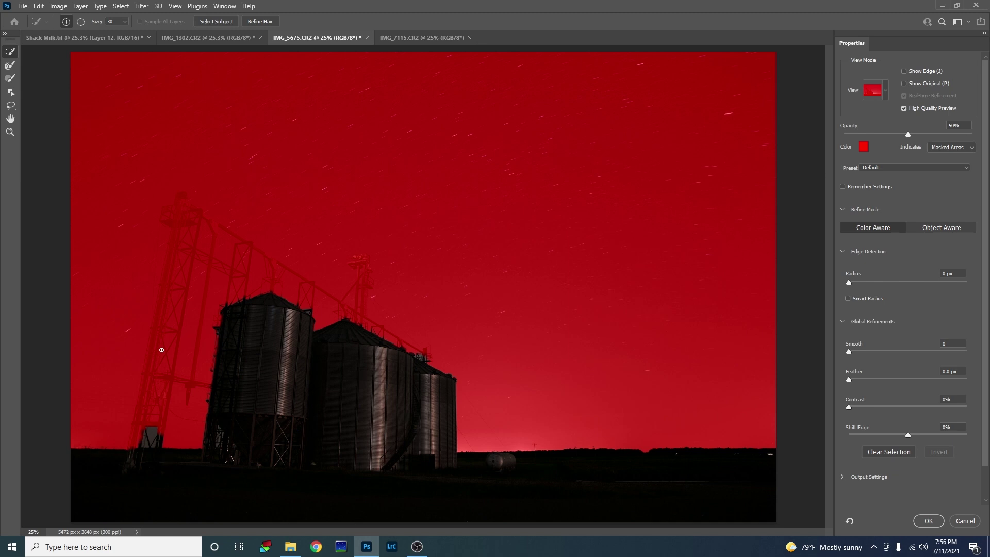
mouse_move(183, 278)
mouse_down()
mouse_move(190, 253)
mouse_move(173, 299)
mouse_move(183, 284)
mouse_move(177, 265)
mouse_up()
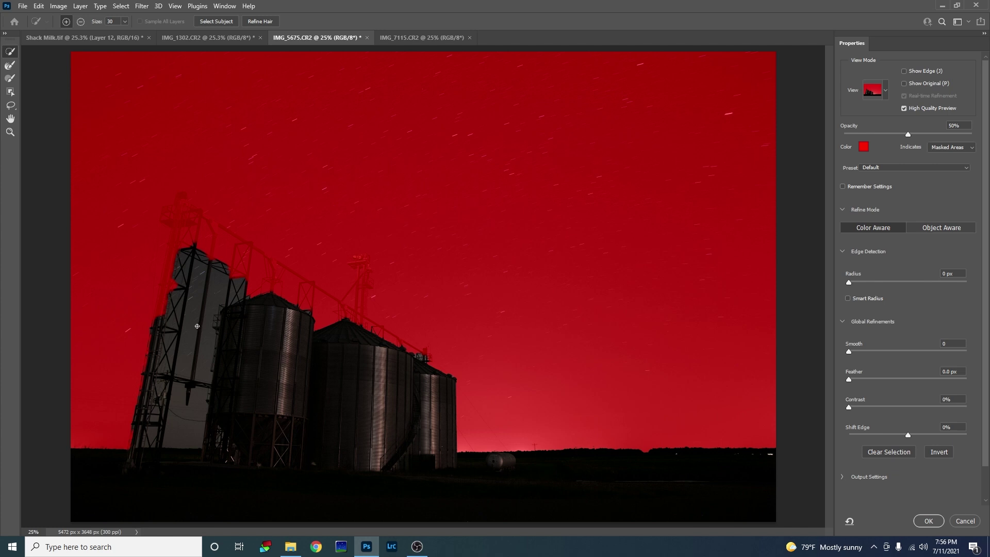
click(966, 522)
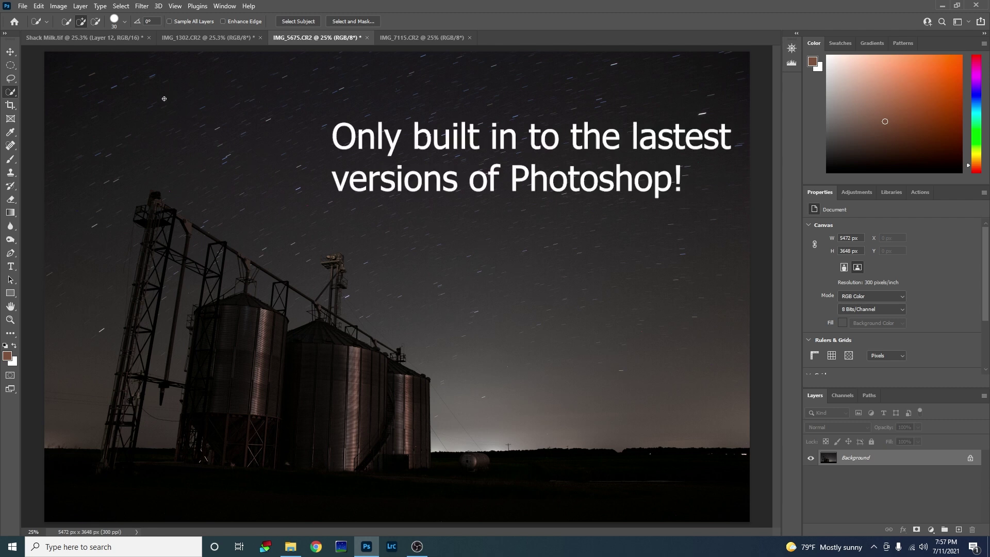
- In Sky Replacement, import Side Milk Edit from the Astro folder as a custom sky and choose it as the new sky
click(38, 6)
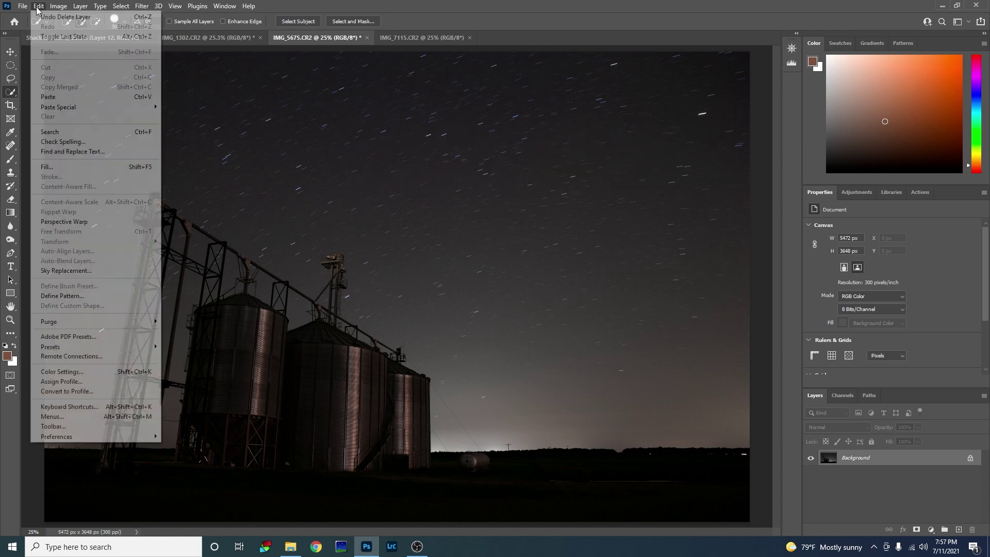
click(84, 270)
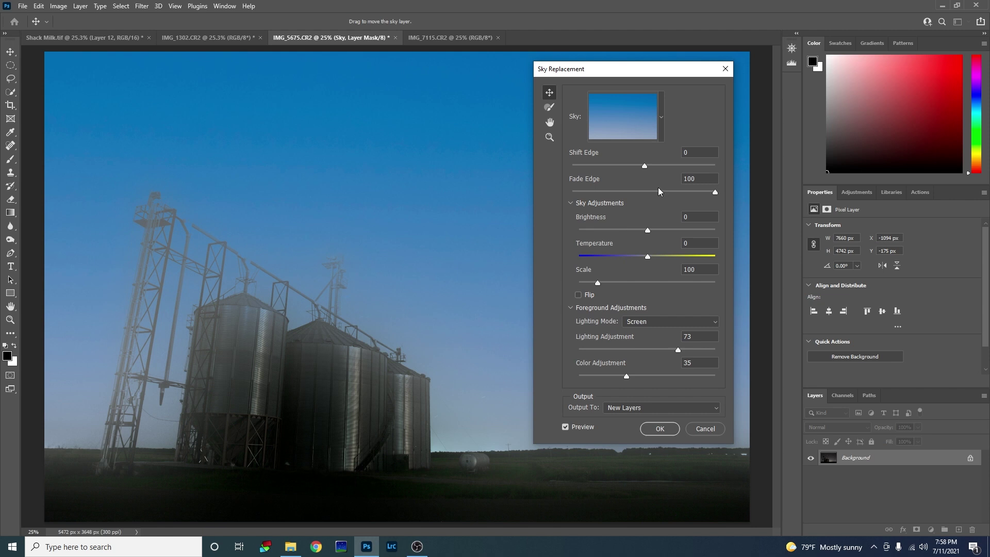
click(661, 118)
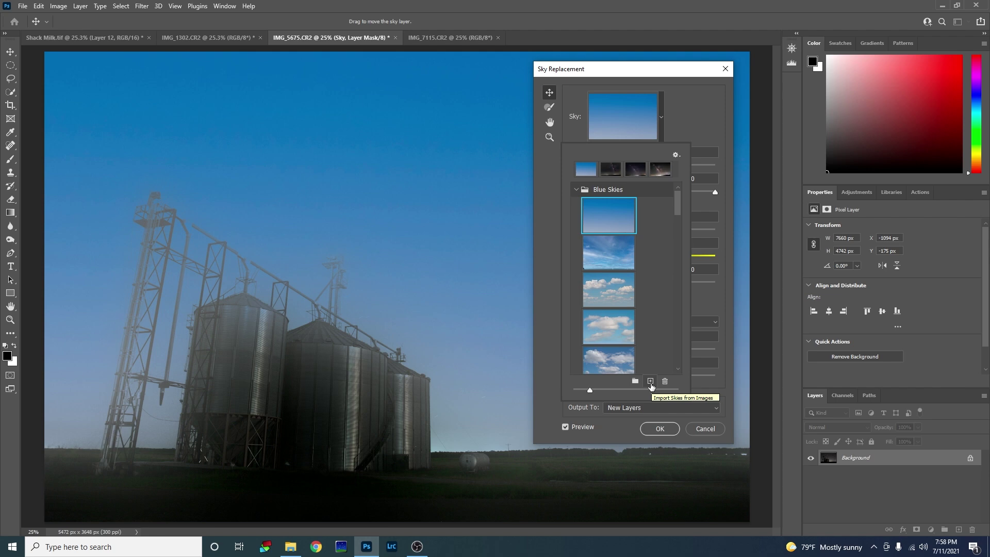
click(651, 382)
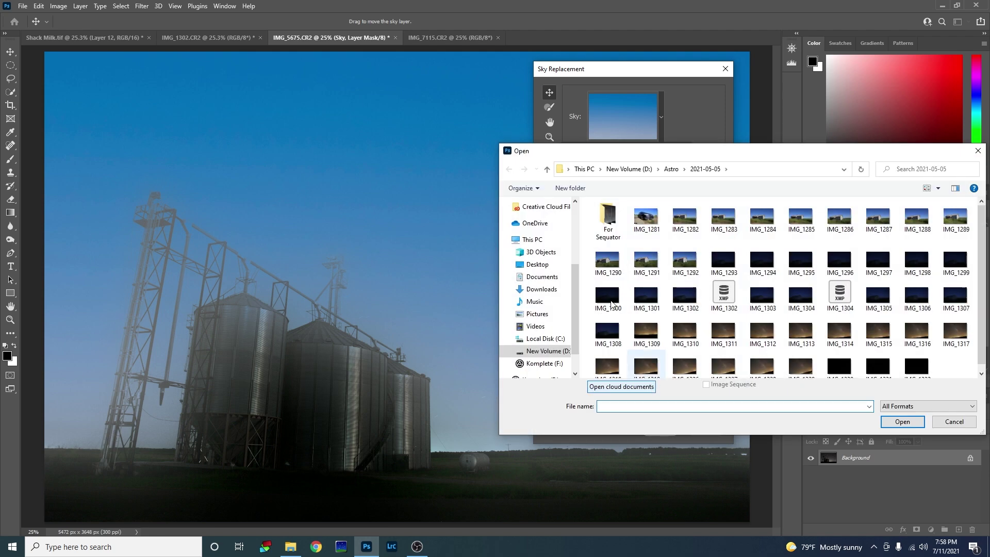
click(547, 169)
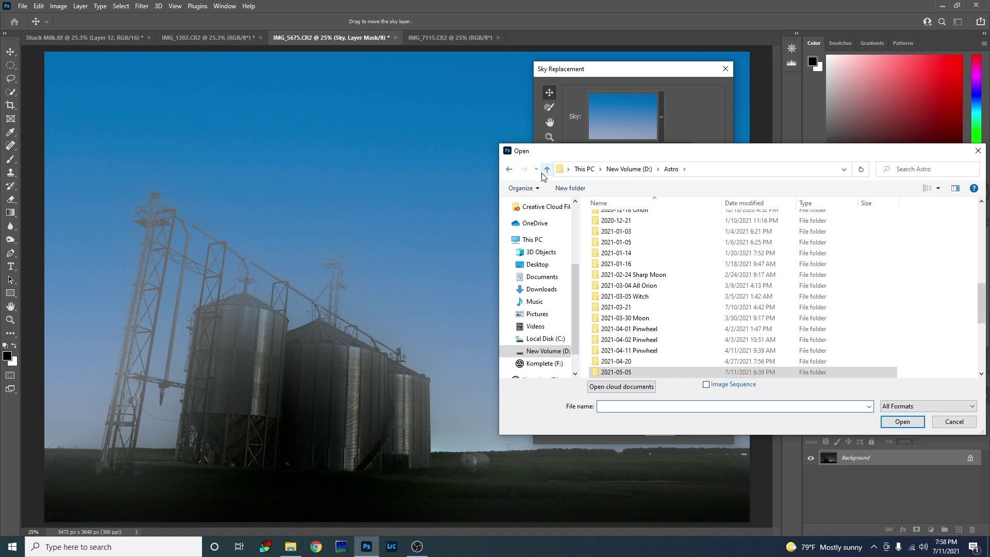
scroll(629, 299, down, 4)
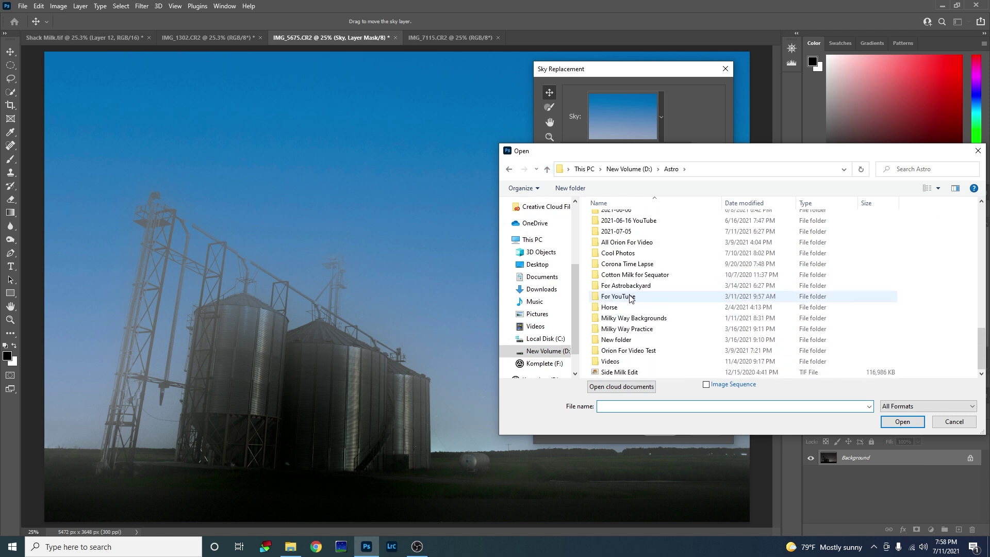
click(620, 372)
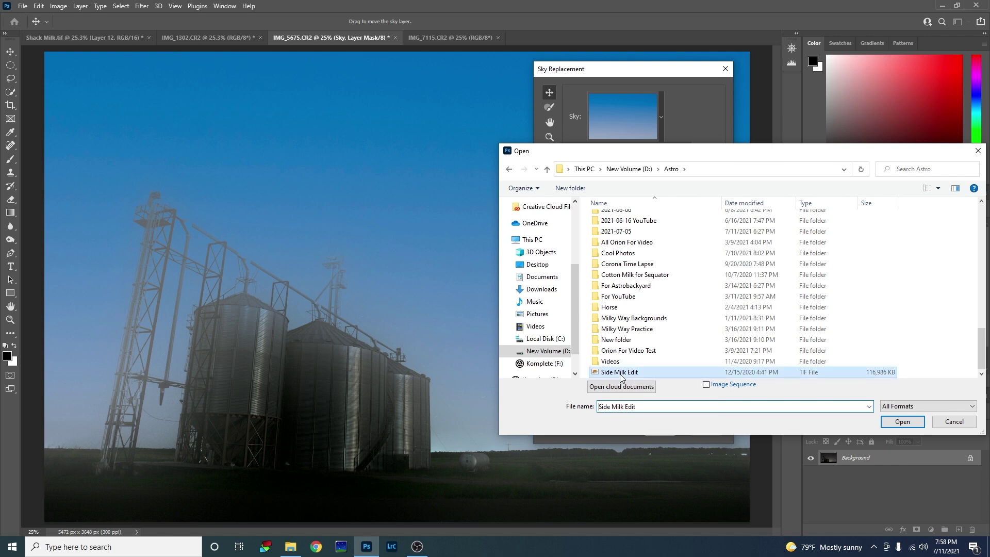
click(902, 426)
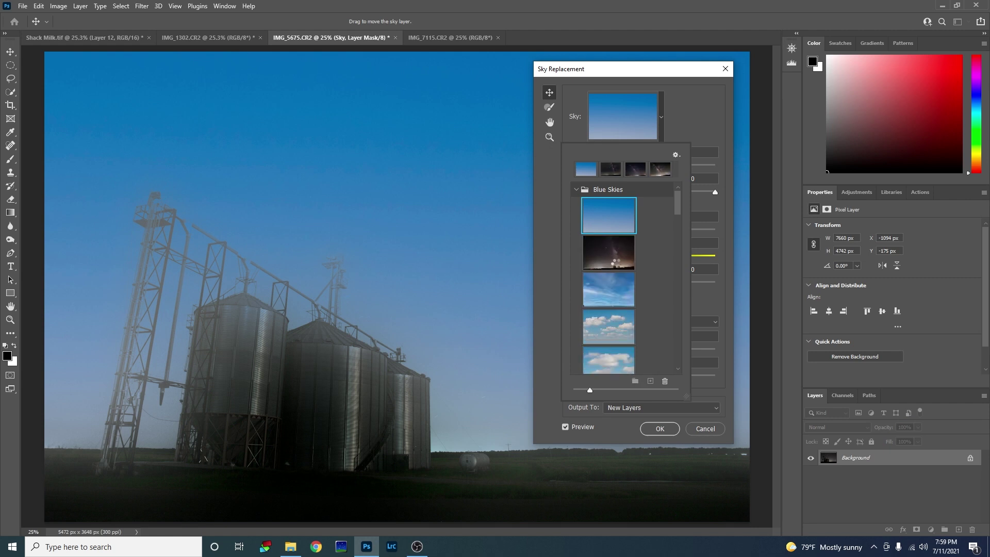
click(612, 266)
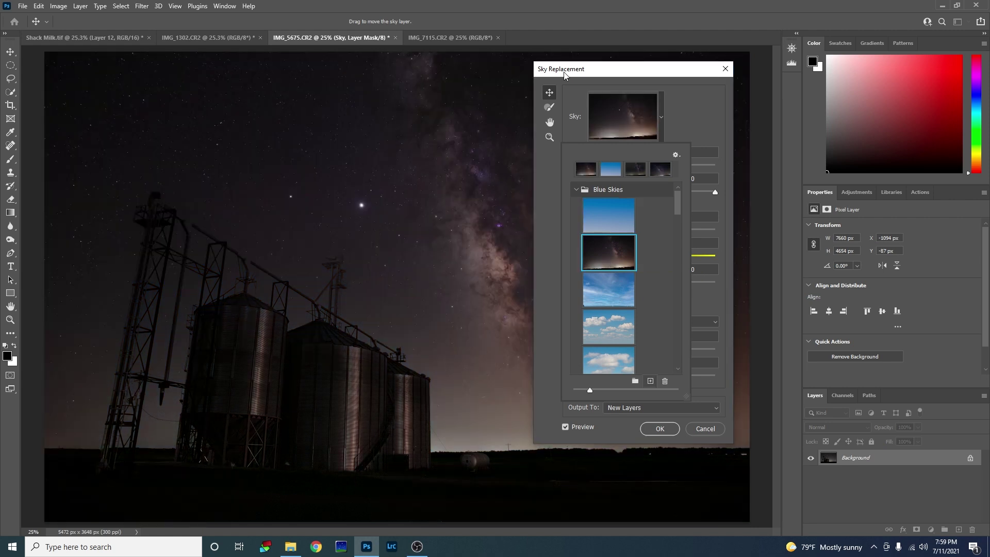
- Set the sky's Shift Edge to -14, Brightness to 23 and Temperature to -2, and apply the replacement as new layers
mouse_move(601, 75)
mouse_down()
mouse_move(844, 120)
mouse_move(588, 70)
mouse_up()
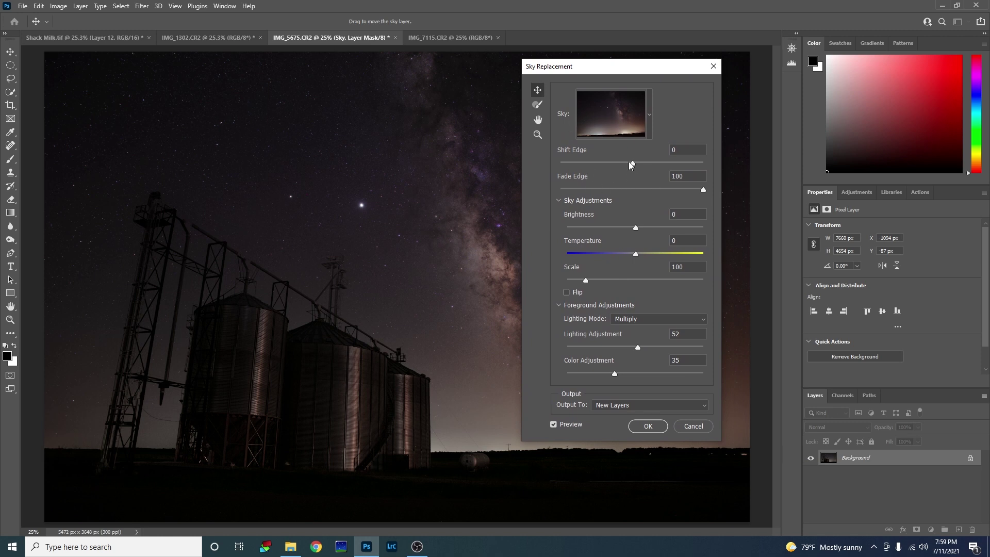
mouse_move(631, 163)
mouse_down()
mouse_move(682, 165)
mouse_move(621, 171)
mouse_up()
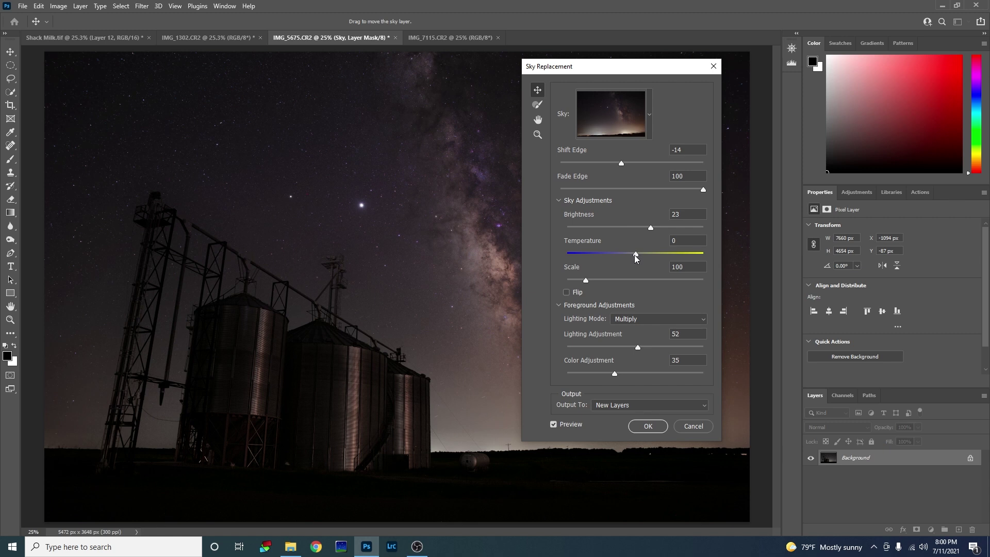
drag(621, 255, 638, 251)
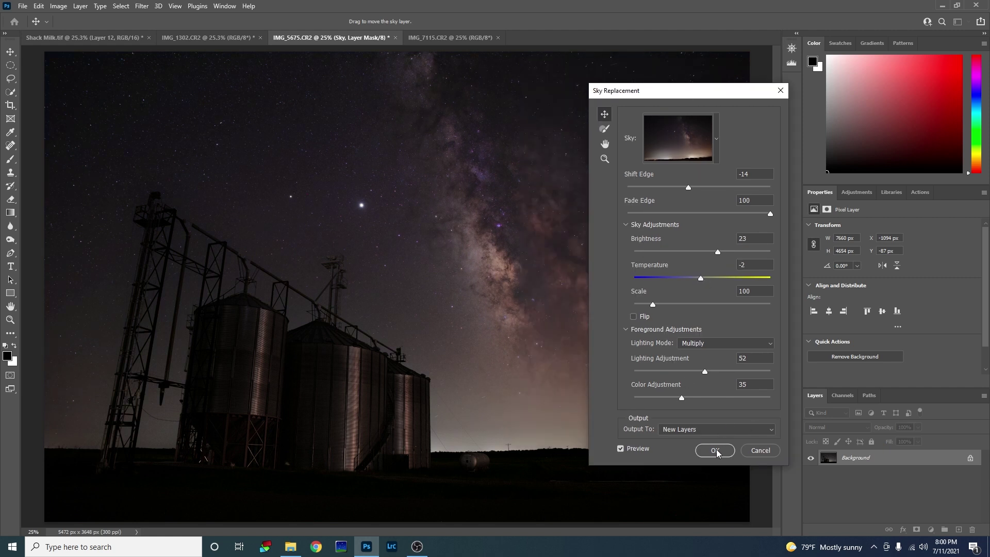
click(714, 450)
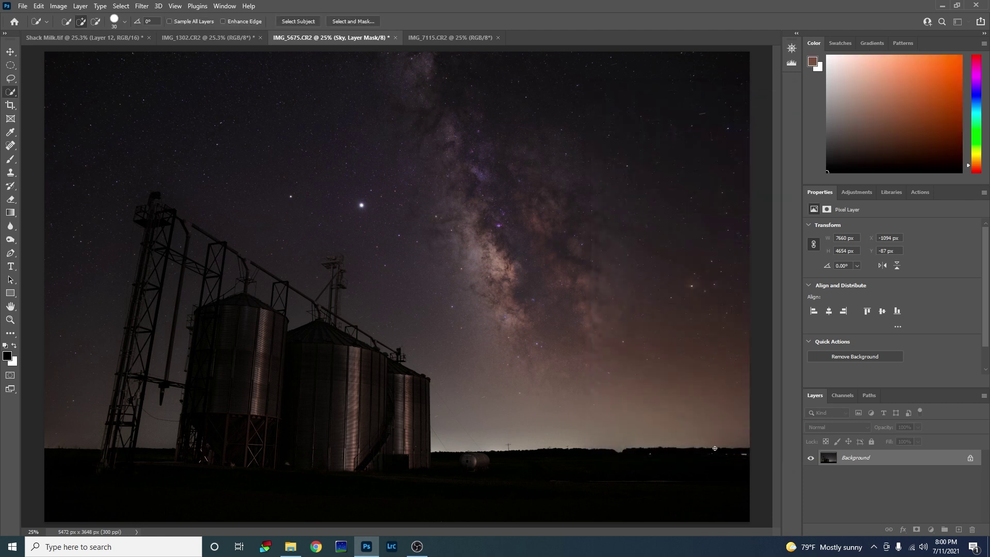
click(10, 321)
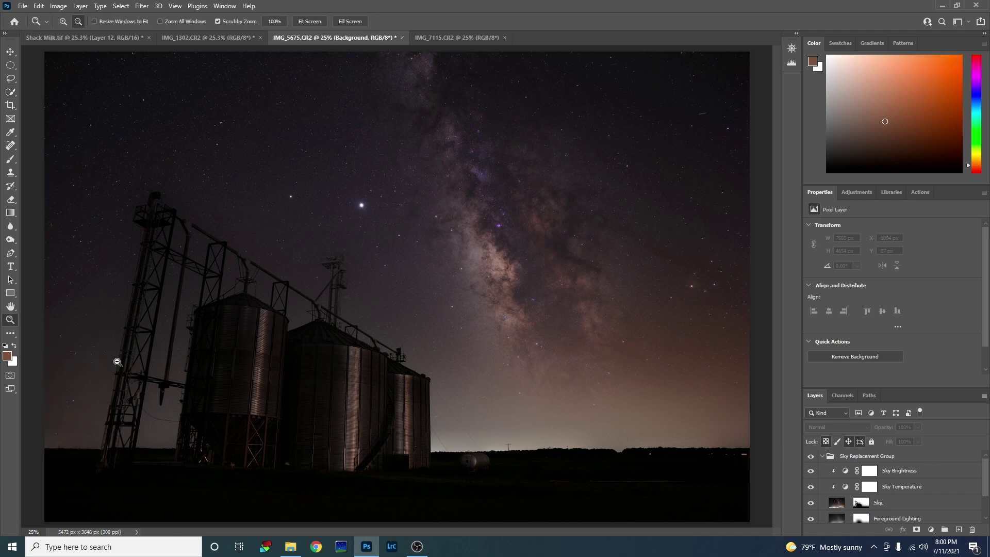
- Inspect the blended Milky Way sky around the silos and along the horizon up close, and return to the full image
drag(108, 361, 151, 364)
drag(590, 310, 453, 336)
mouse_move(622, 334)
mouse_down()
mouse_move(506, 323)
mouse_move(570, 378)
mouse_move(494, 327)
mouse_move(496, 316)
mouse_move(568, 350)
mouse_move(505, 338)
mouse_up()
drag(647, 301, 571, 401)
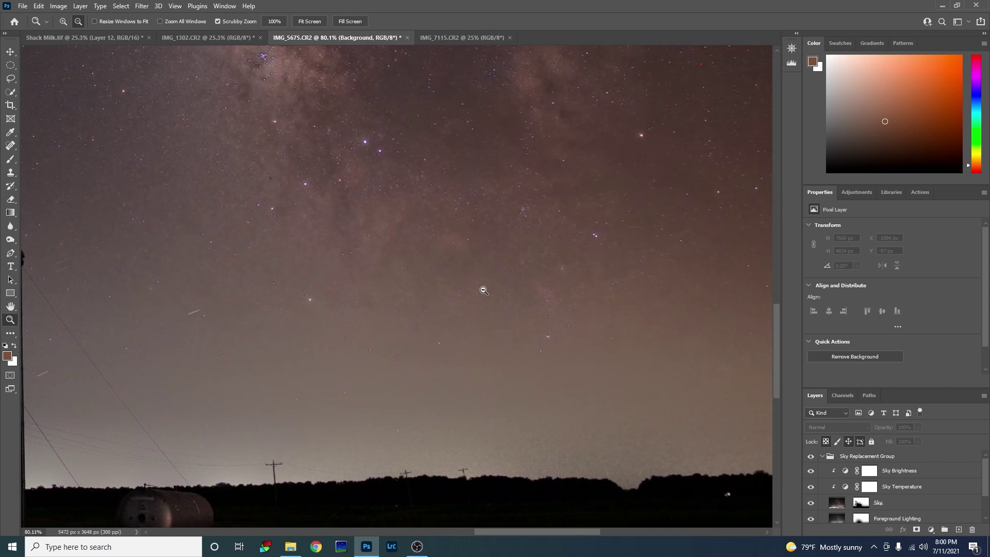
click(310, 22)
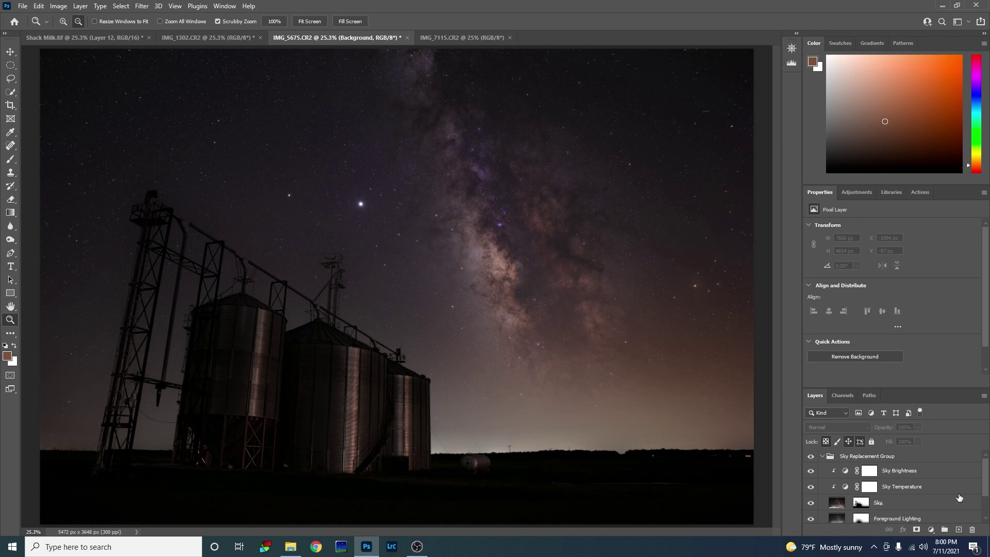
- Display the Sky layer's mask on its own in the canvas for editing
scroll(986, 480, down, 2)
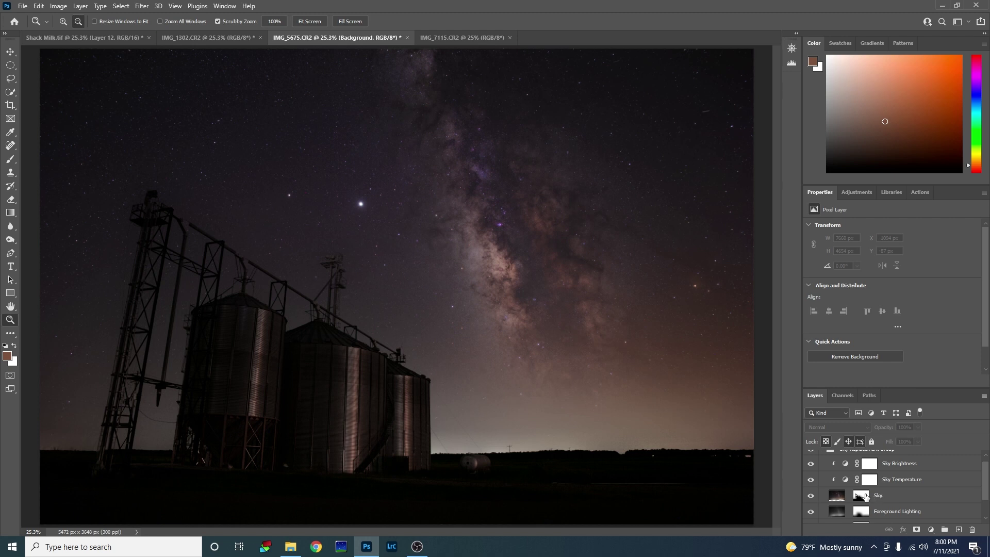
key(alt)
key(alt)
alt+click(860, 496)
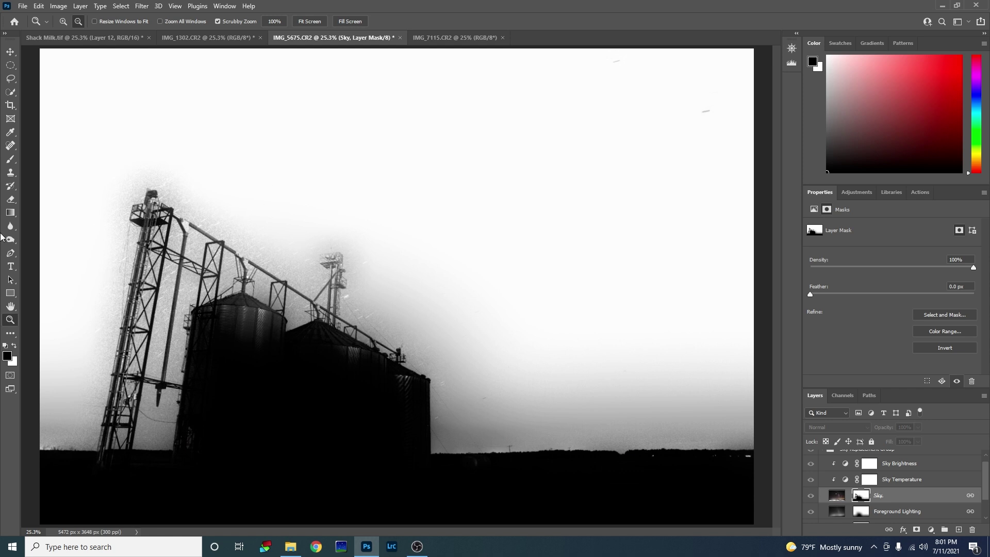
- Dodge the mask's midtones above the silo conveyor, and set the Dodge tool to 34% exposure and a 300 px brush
click(10, 240)
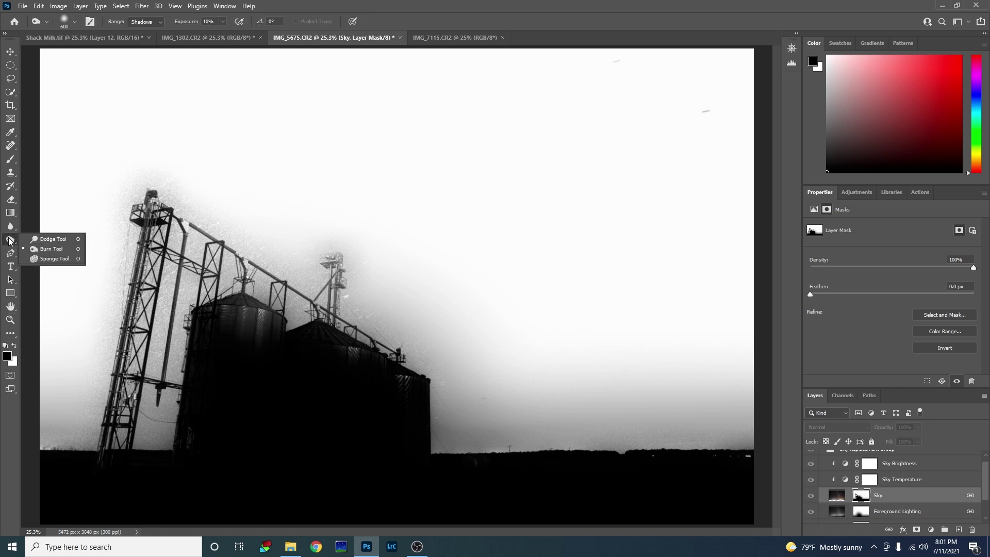
click(52, 239)
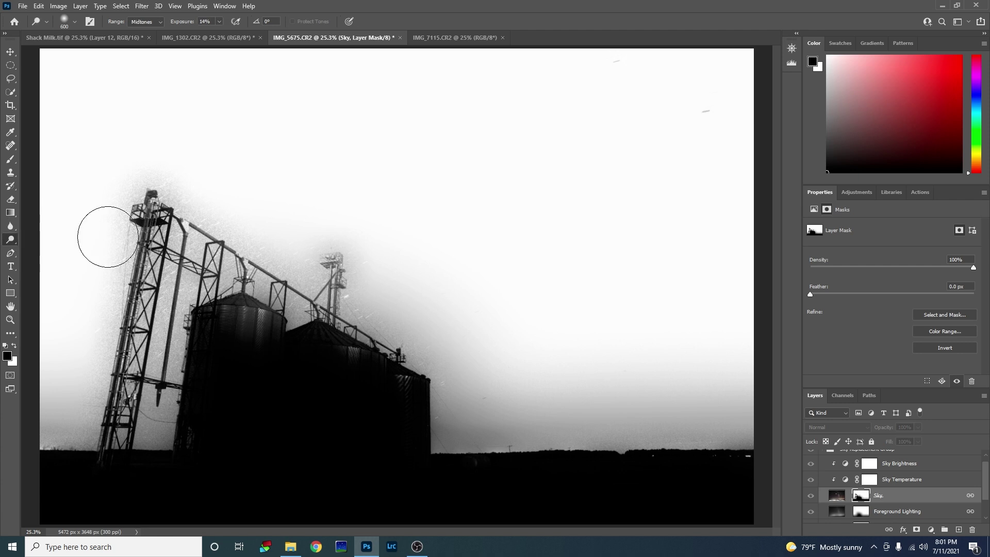
mouse_move(248, 230)
mouse_down()
mouse_move(203, 193)
mouse_move(236, 206)
mouse_up()
click(221, 22)
drag(229, 34, 230, 35)
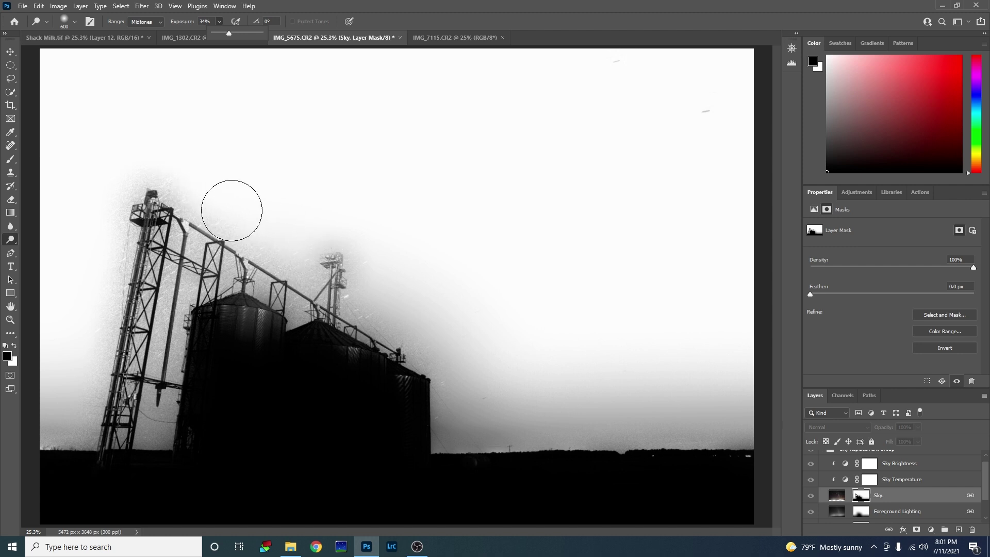
key(bracketleft)
key(bracketleft)
key(bracketleft)
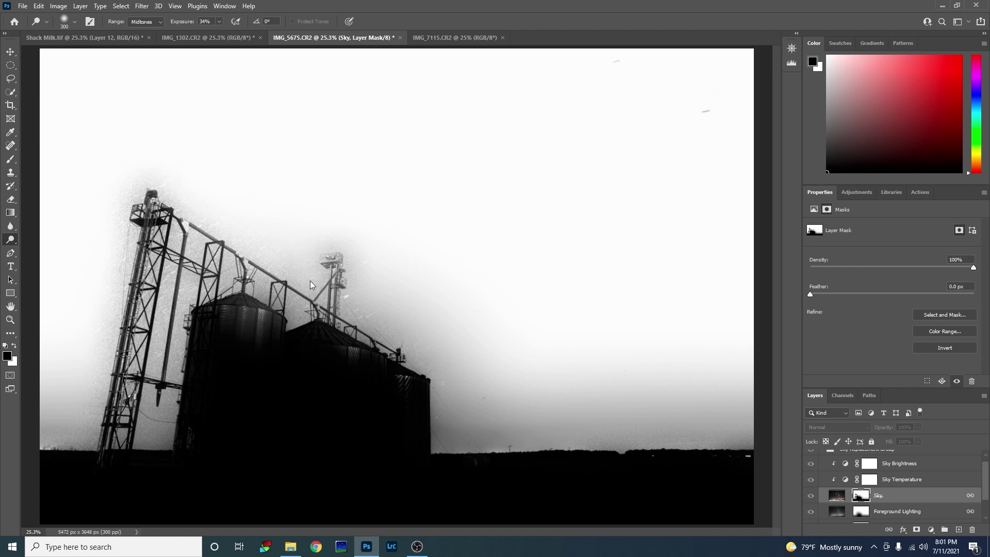
- Lighten the mask's gray halo around the conveyor and tall tower with the Dodge tool, raising its exposure to 42% and 98%
click(220, 22)
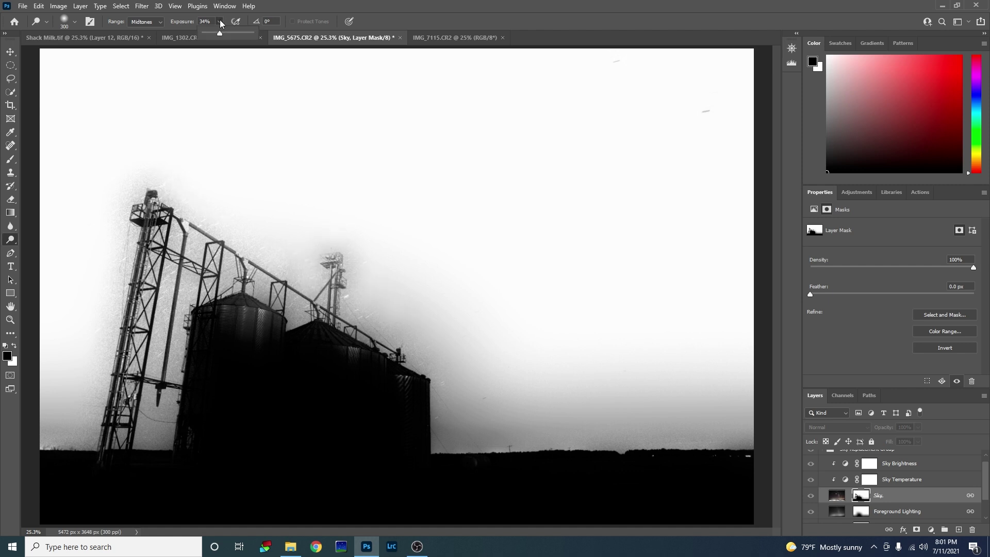
click(235, 211)
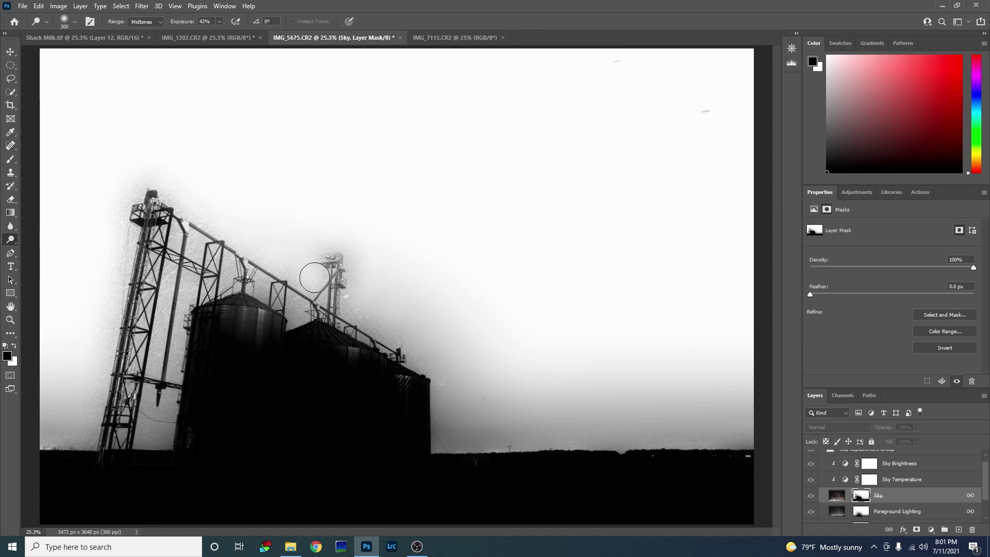
key(9)
key(8)
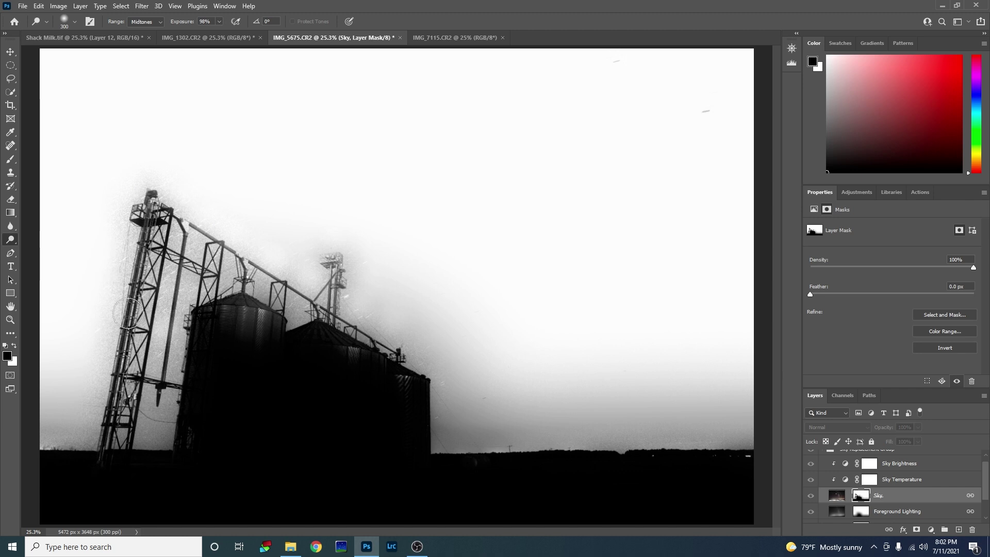
- Darken the silos and small tower in the mask with the Burn tool at 45% exposure, Shadows range
right_click(9, 244)
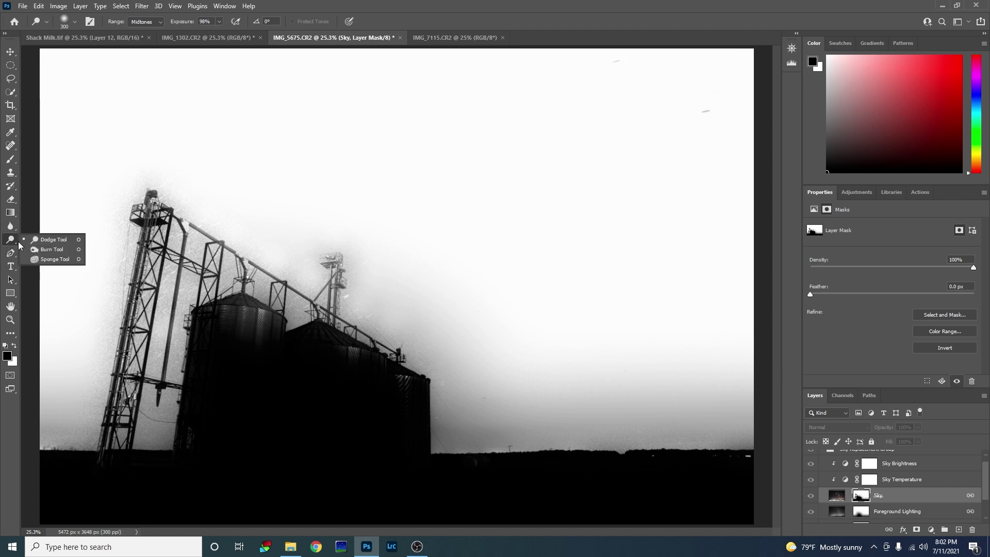
click(43, 250)
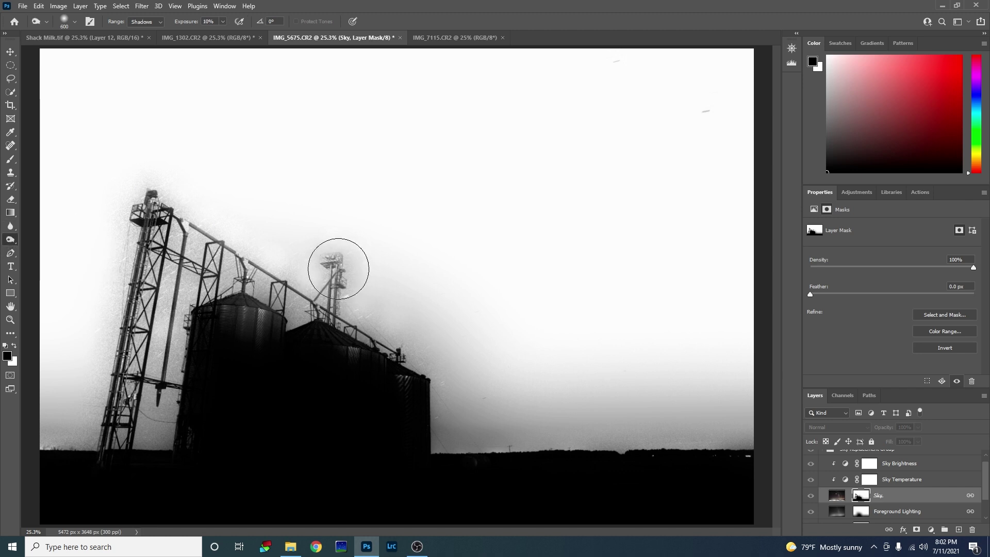
click(220, 22)
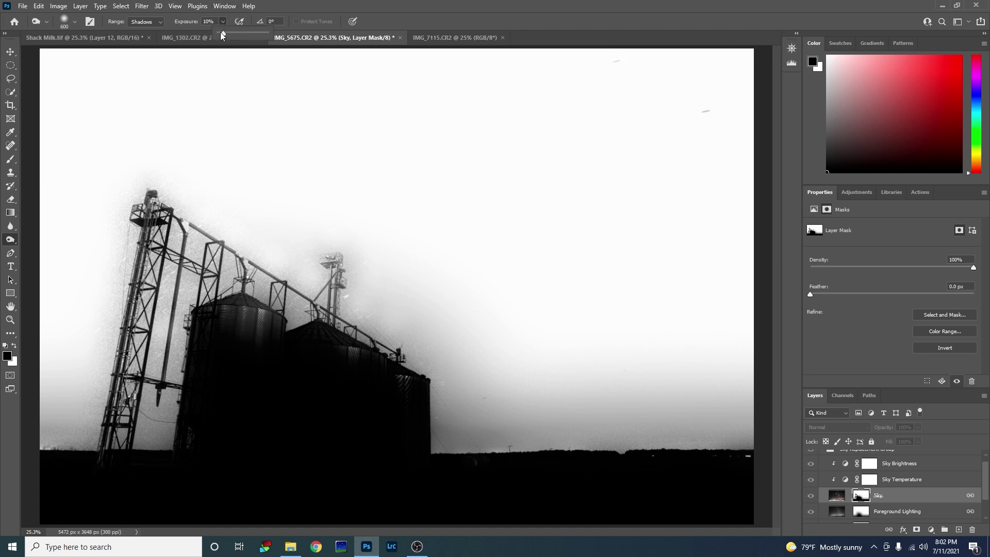
drag(240, 36, 240, 37)
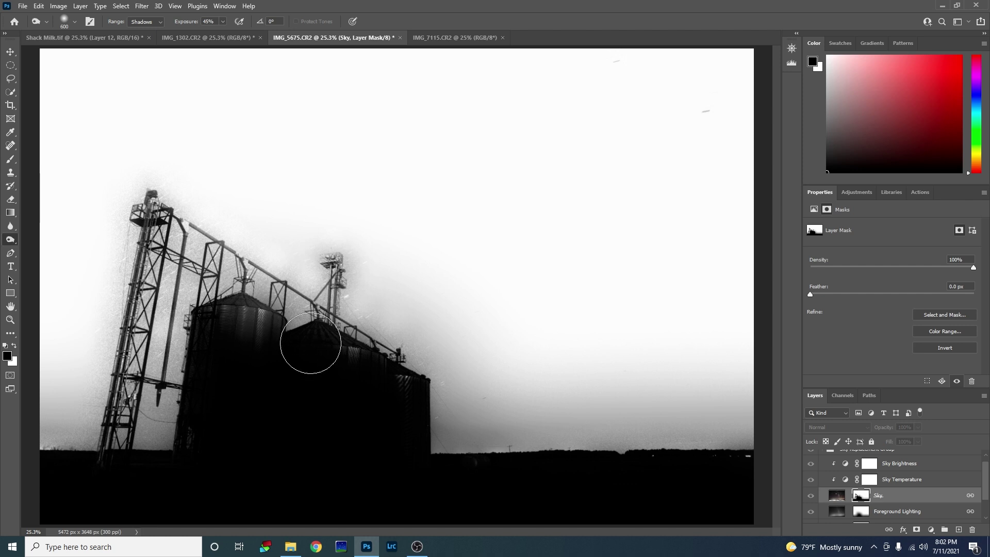
click(337, 261)
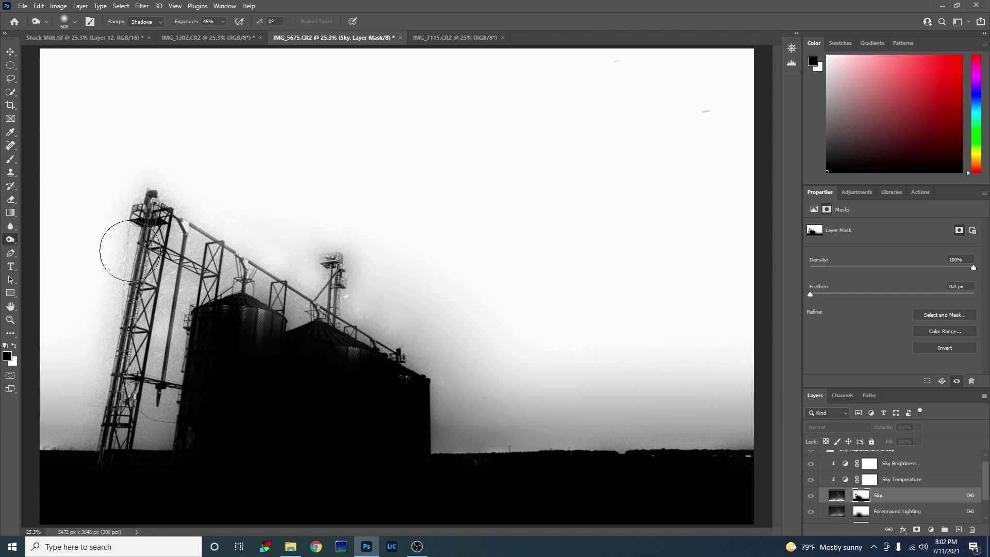
click(329, 270)
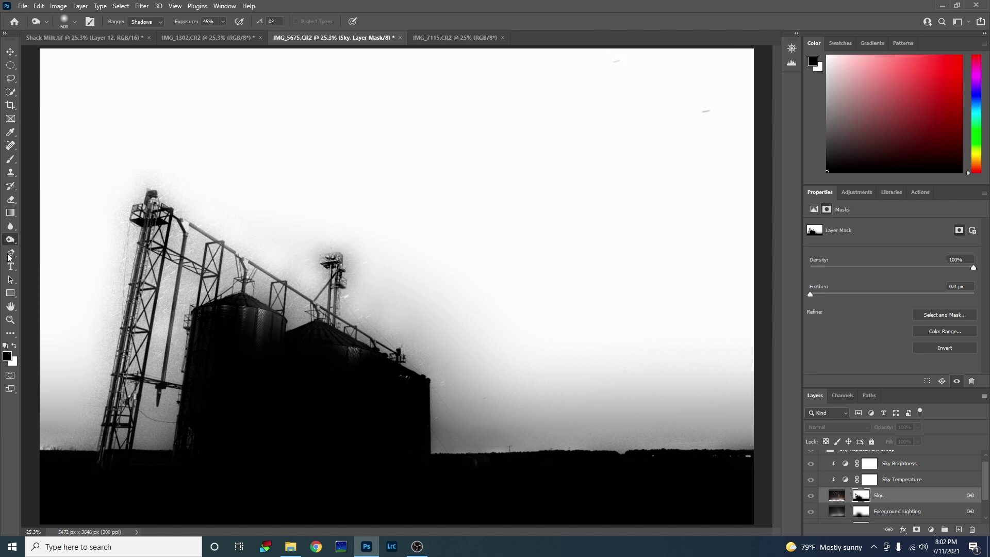
- Dodge the mask's gray haze beside the silos, above the horizon and around the tall tower, and return to the composite by selecting Sky Replacement Group
right_click(13, 242)
click(52, 239)
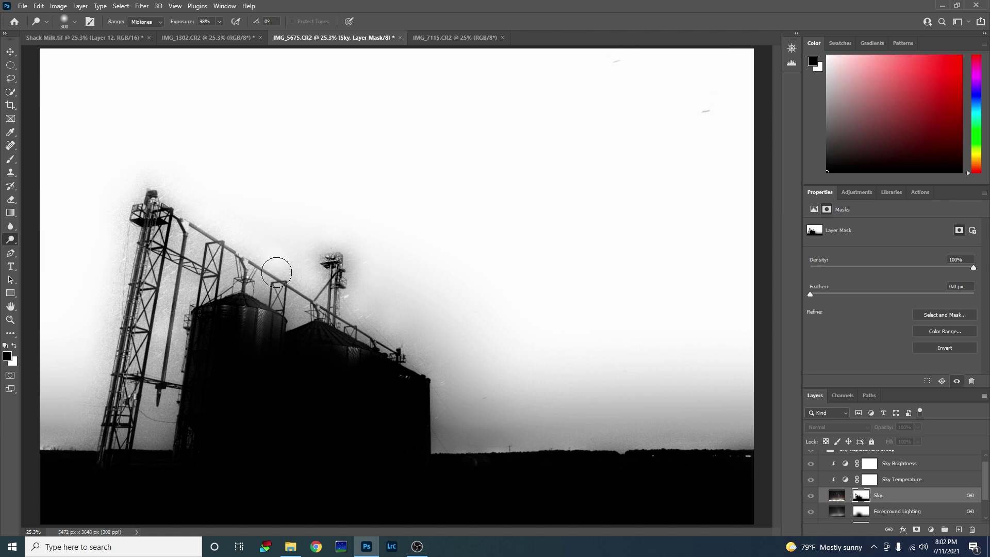
mouse_move(356, 227)
mouse_down()
mouse_move(369, 249)
mouse_move(369, 301)
mouse_move(410, 327)
mouse_move(427, 356)
mouse_move(420, 335)
mouse_move(509, 409)
mouse_move(462, 451)
mouse_move(448, 436)
mouse_move(448, 393)
mouse_up()
mouse_move(542, 424)
mouse_down()
mouse_move(521, 430)
mouse_move(561, 427)
mouse_move(511, 429)
mouse_move(726, 418)
mouse_move(601, 430)
mouse_move(468, 419)
mouse_move(447, 341)
mouse_move(406, 288)
mouse_move(376, 269)
mouse_up()
mouse_move(523, 375)
mouse_down()
mouse_move(504, 395)
mouse_move(738, 398)
mouse_move(679, 416)
mouse_move(735, 415)
mouse_move(745, 426)
mouse_move(482, 419)
mouse_move(463, 384)
mouse_up()
mouse_move(488, 418)
mouse_down()
mouse_move(479, 371)
mouse_move(382, 310)
mouse_move(365, 240)
mouse_up()
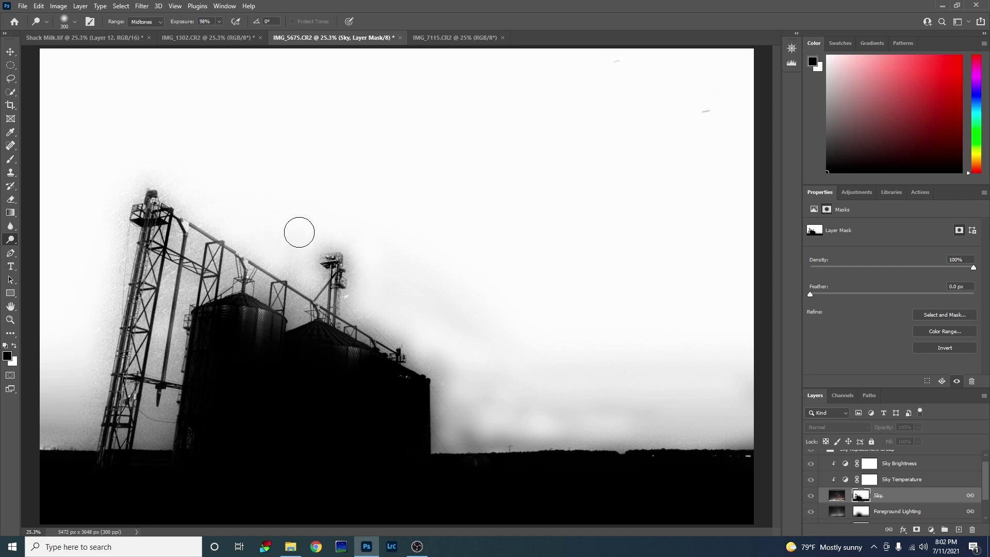
mouse_move(133, 144)
mouse_down()
mouse_move(82, 225)
mouse_move(107, 239)
mouse_move(101, 347)
mouse_move(75, 422)
mouse_move(55, 423)
mouse_move(84, 425)
mouse_move(59, 429)
mouse_move(97, 376)
mouse_up()
scroll(860, 478, up, 1)
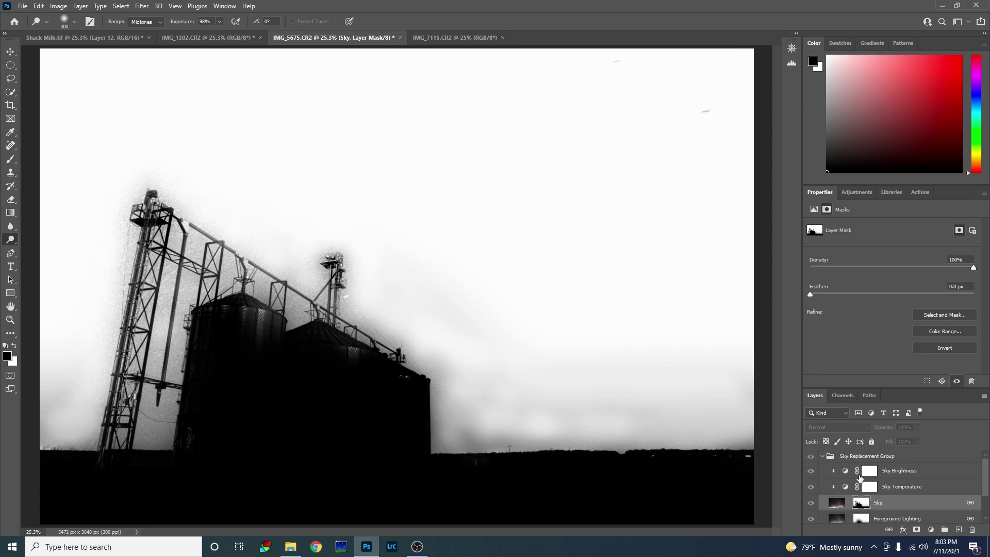
click(862, 457)
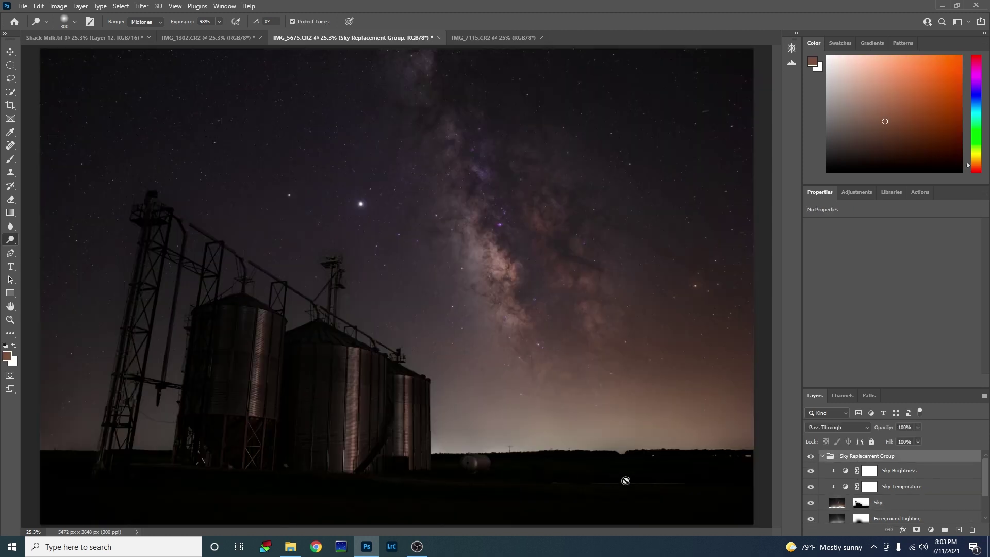